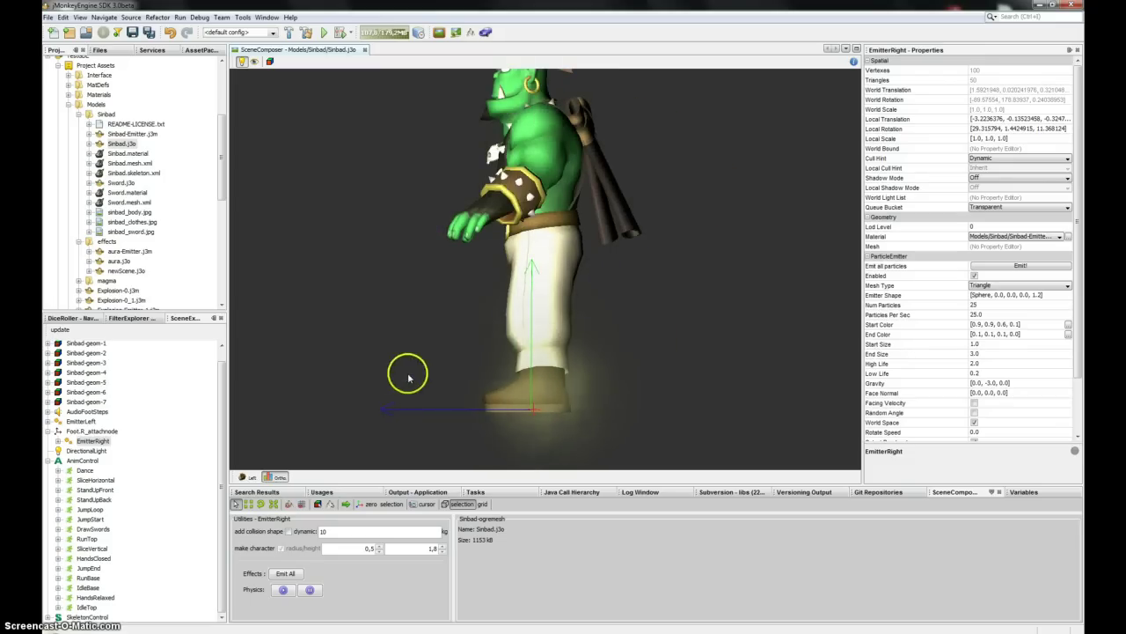
Play the RunBase animation, examine the right foot's particle emission from the front, and stop the animation
key(KP_1)
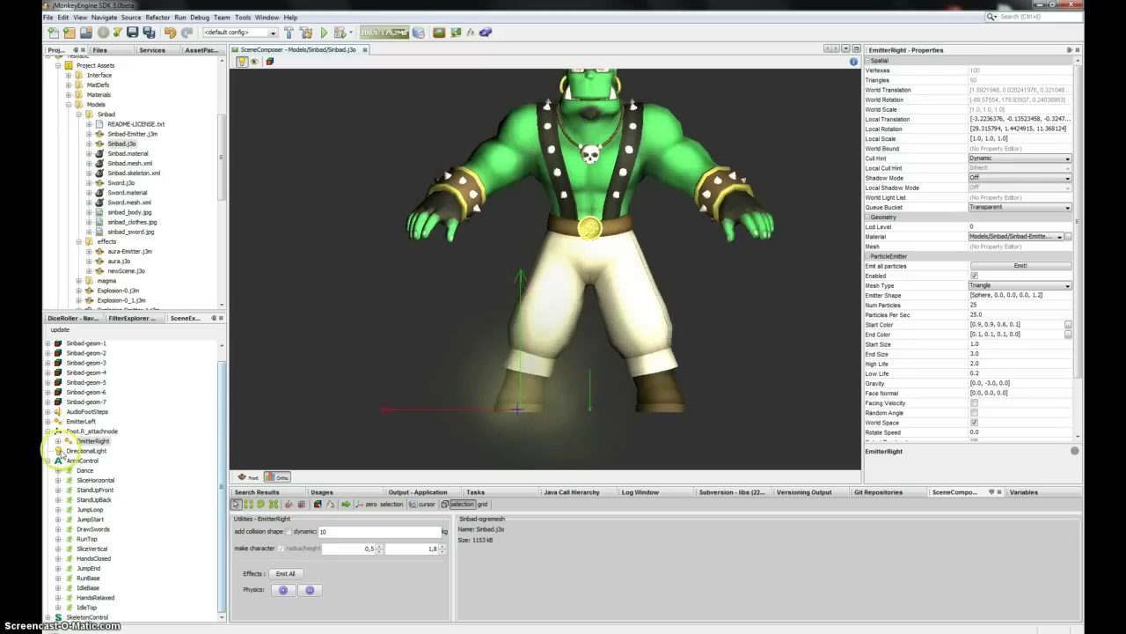
double_click(87, 578)
drag(705, 277, 746, 305)
scroll(445, 283, down, 5)
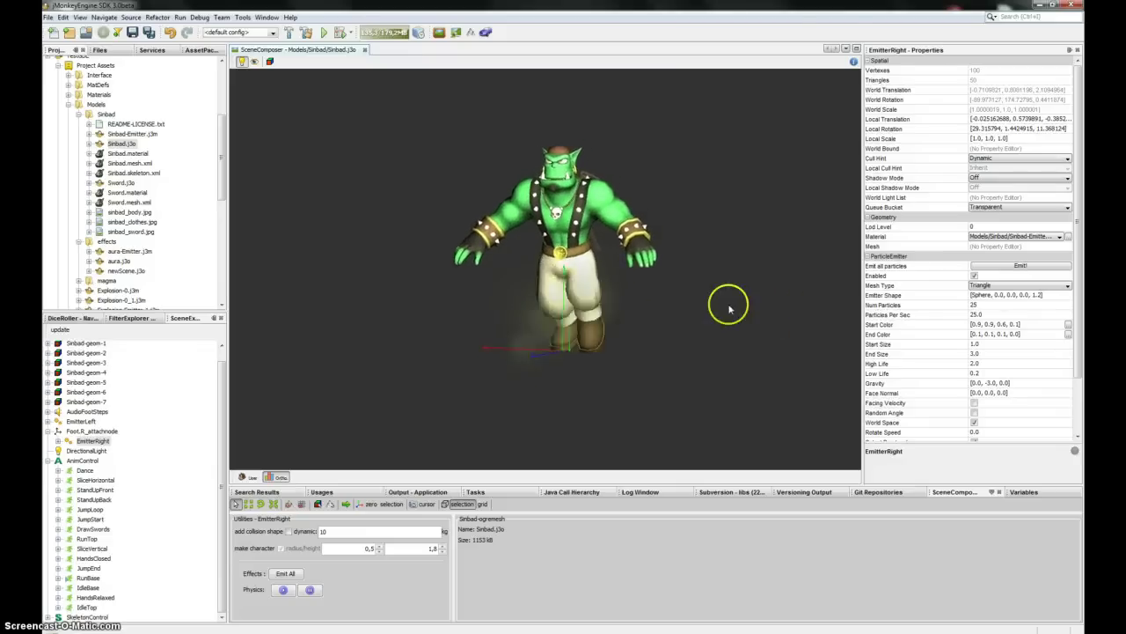
scroll(728, 307, up, 4)
click(89, 569)
double_click(89, 579)
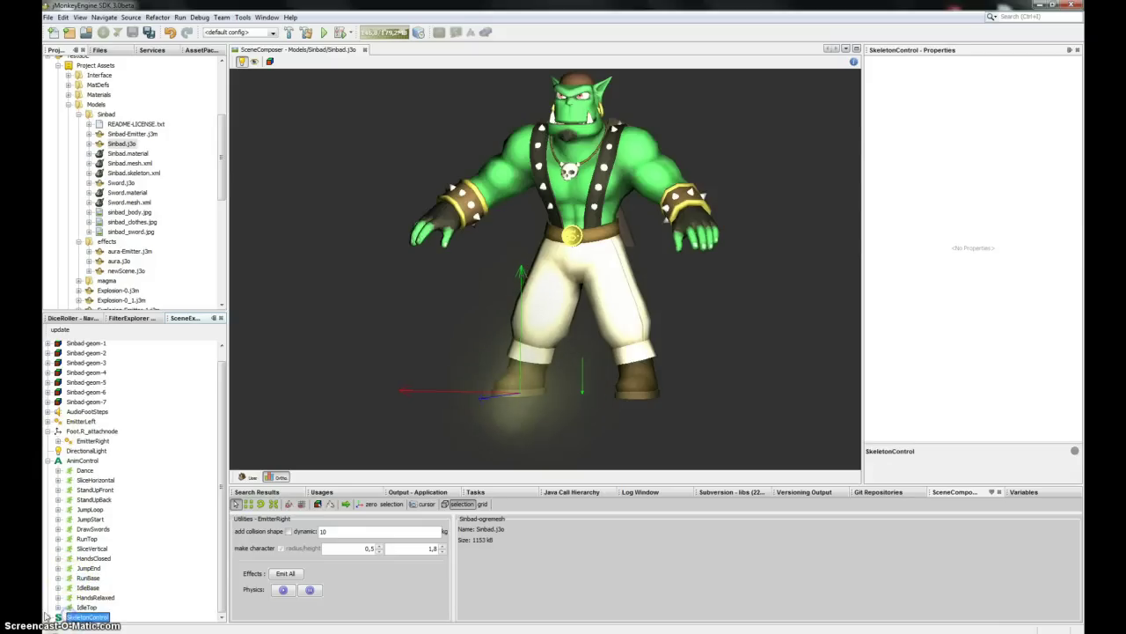
Create an attachment node for the Foot.L bone under SkeletonControl and move EmitterLeft into Foot.L_attachnode
click(68, 617)
click(58, 617)
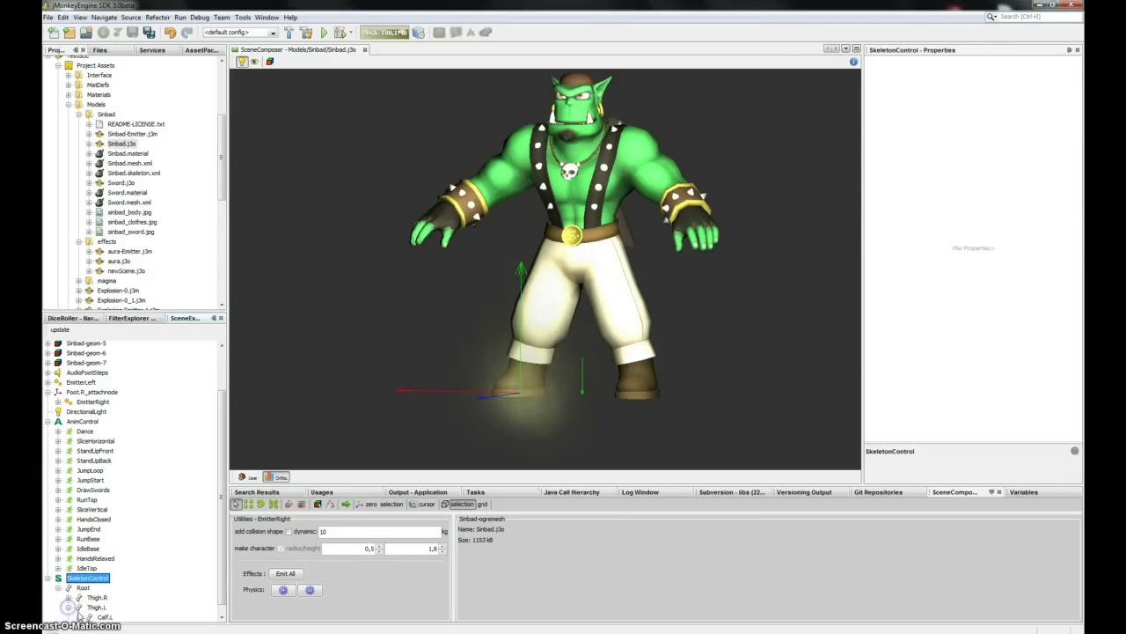
click(78, 617)
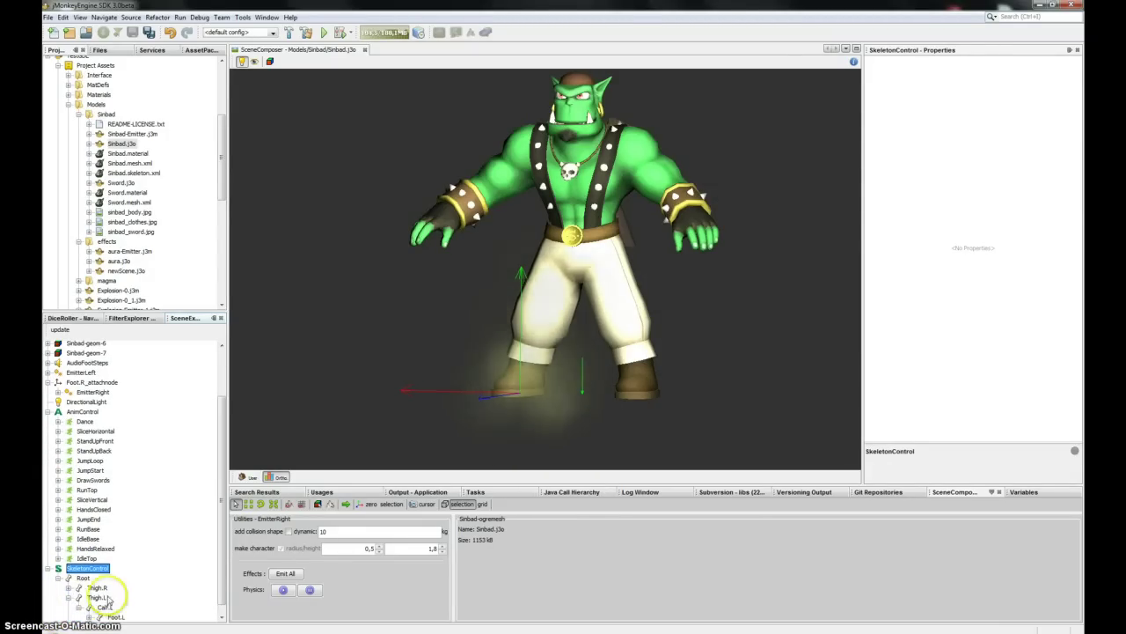
click(91, 616)
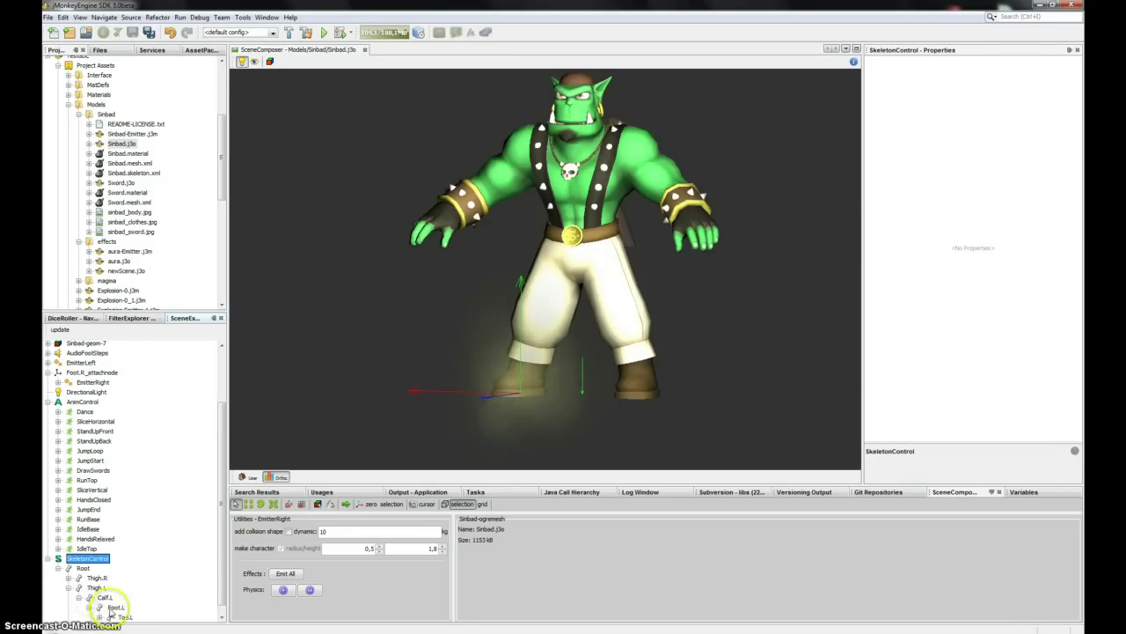
click(115, 608)
click(131, 617)
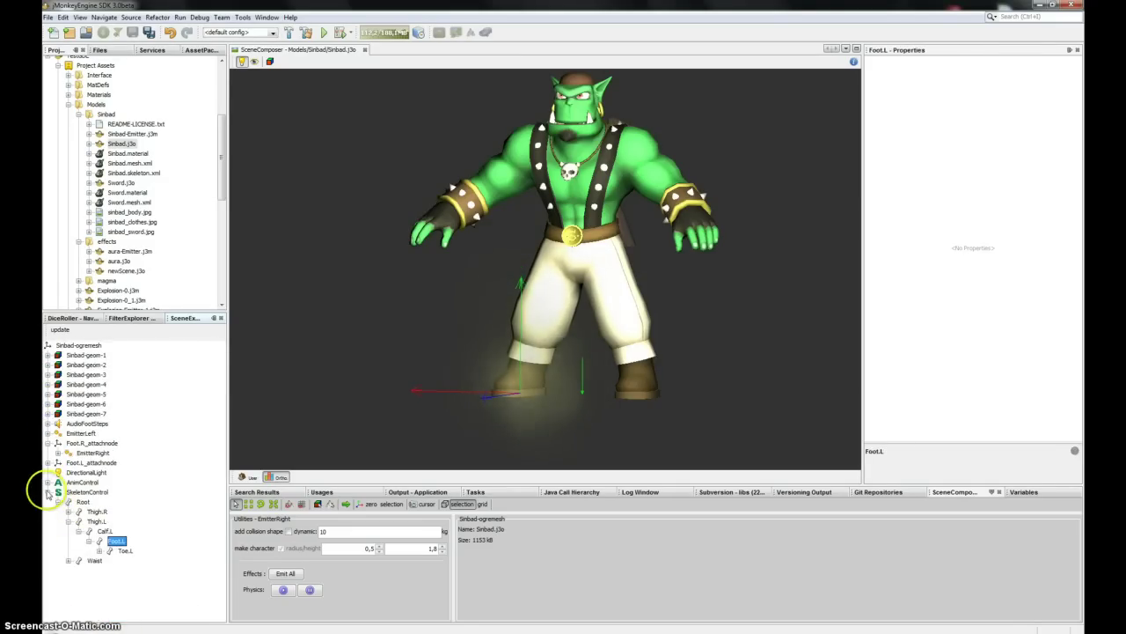
click(48, 492)
drag(75, 437, 78, 463)
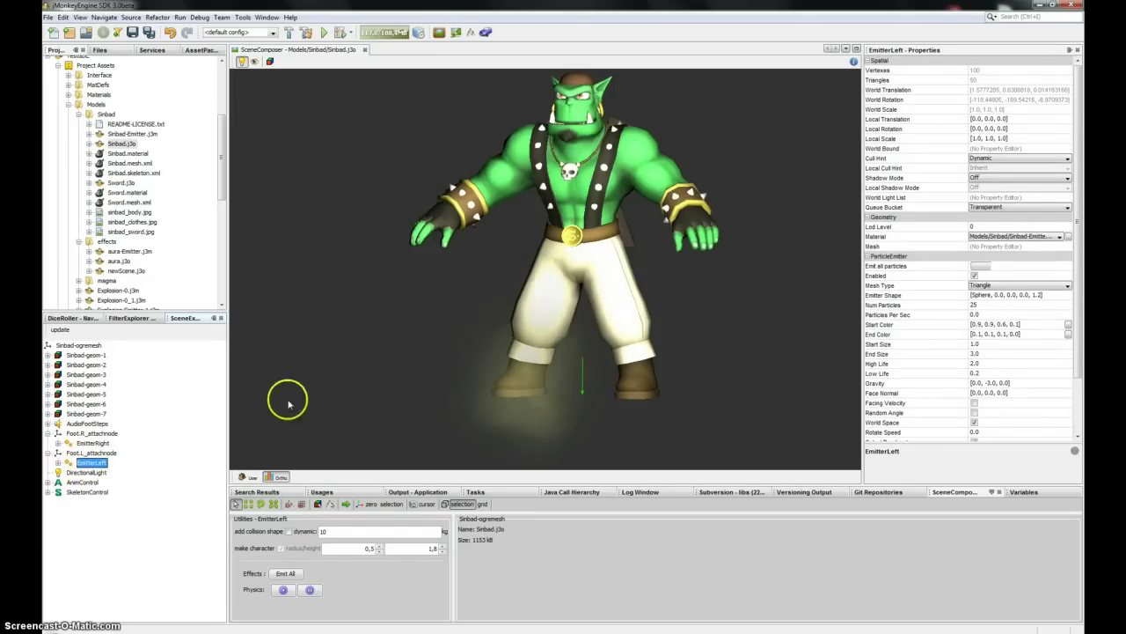
Set Particles Per Sec of EmitterRight to 0
click(92, 443)
click(985, 315)
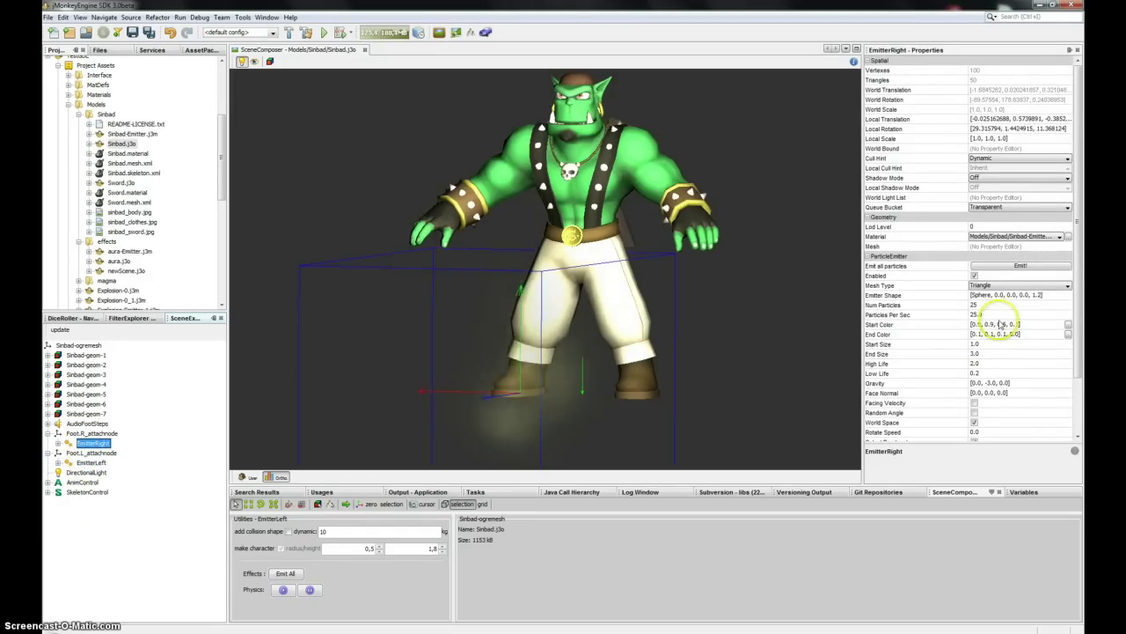
text(0)
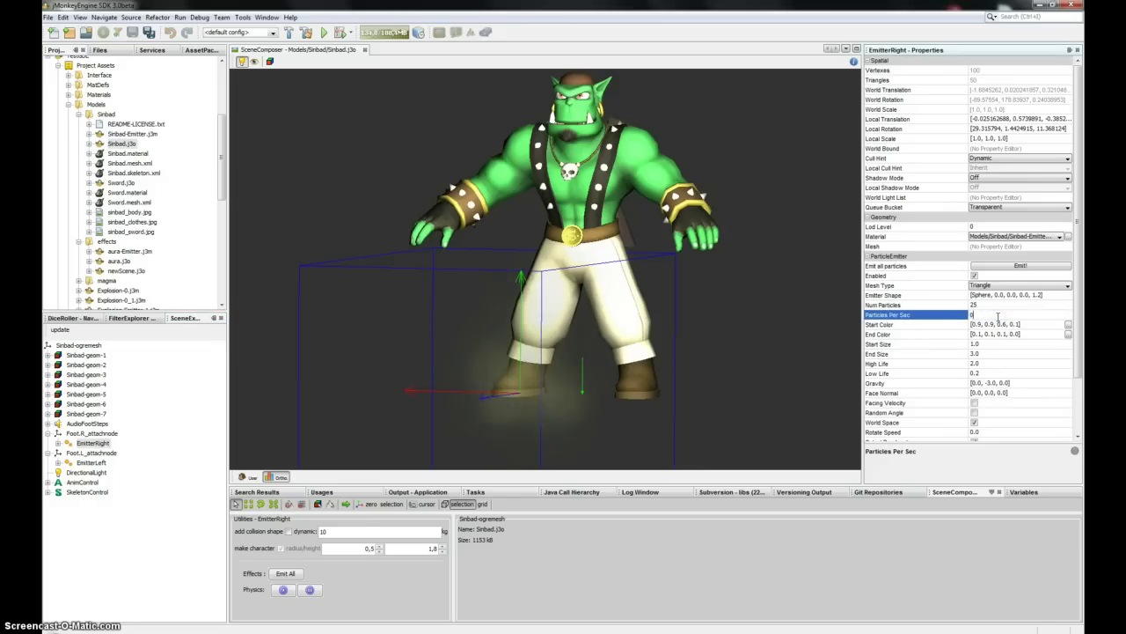
key(Return)
Set Particles Per Sec of EmitterLeft to 25
click(92, 462)
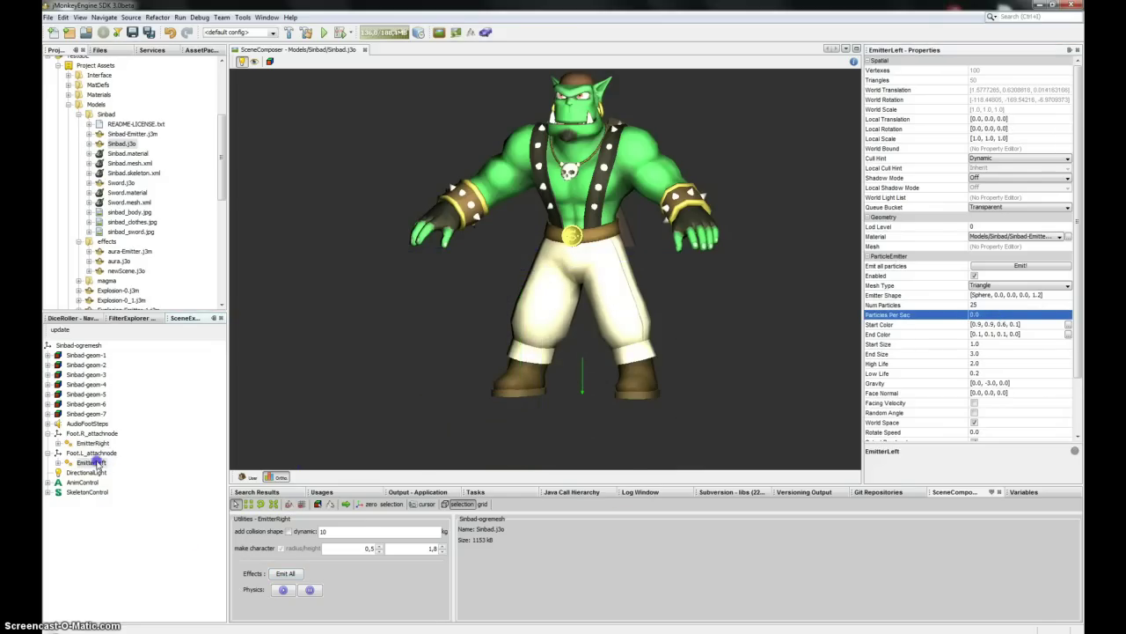
click(990, 314)
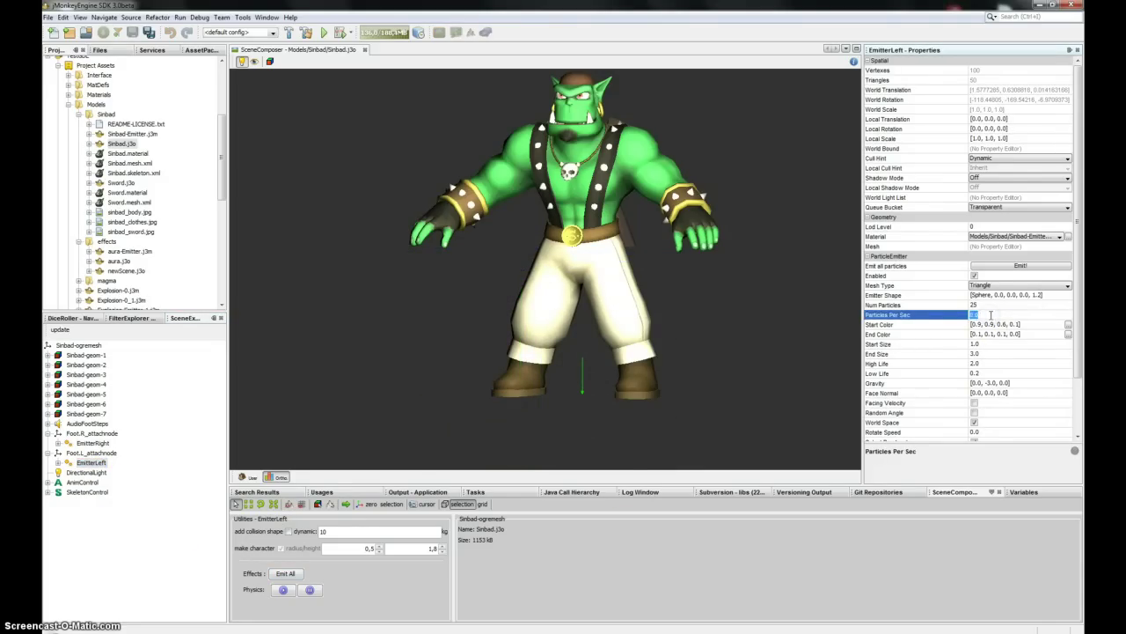
text(25)
key(Return)
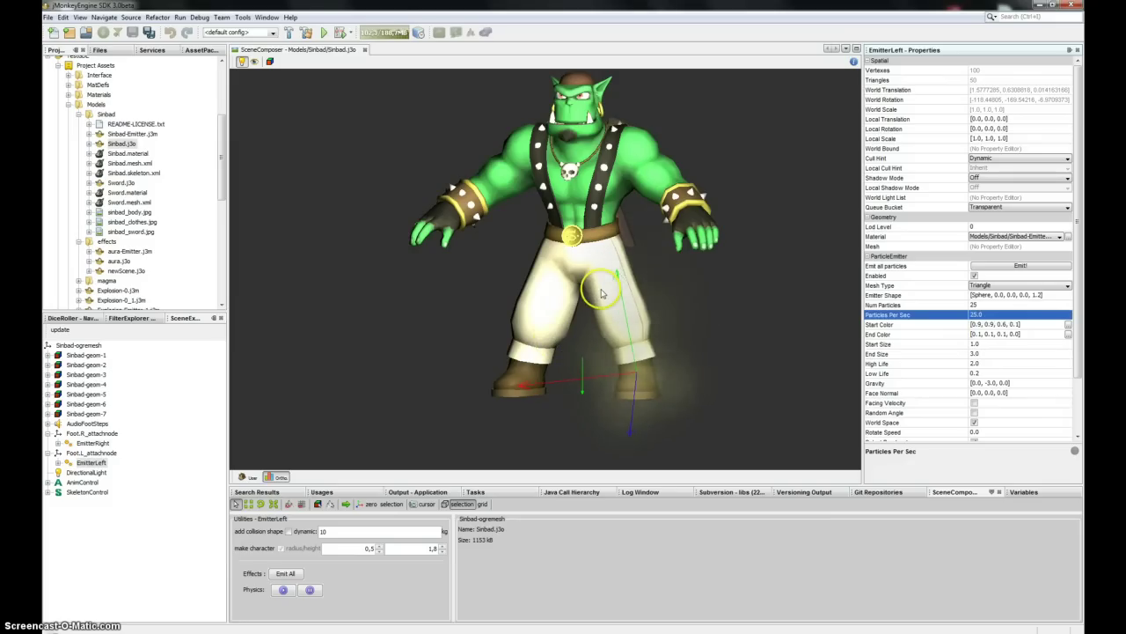
Move EmitterLeft to the sole of the model's left foot and rotate it upright, aligning it in front, side and top views
right_click(602, 292)
key(KP_1)
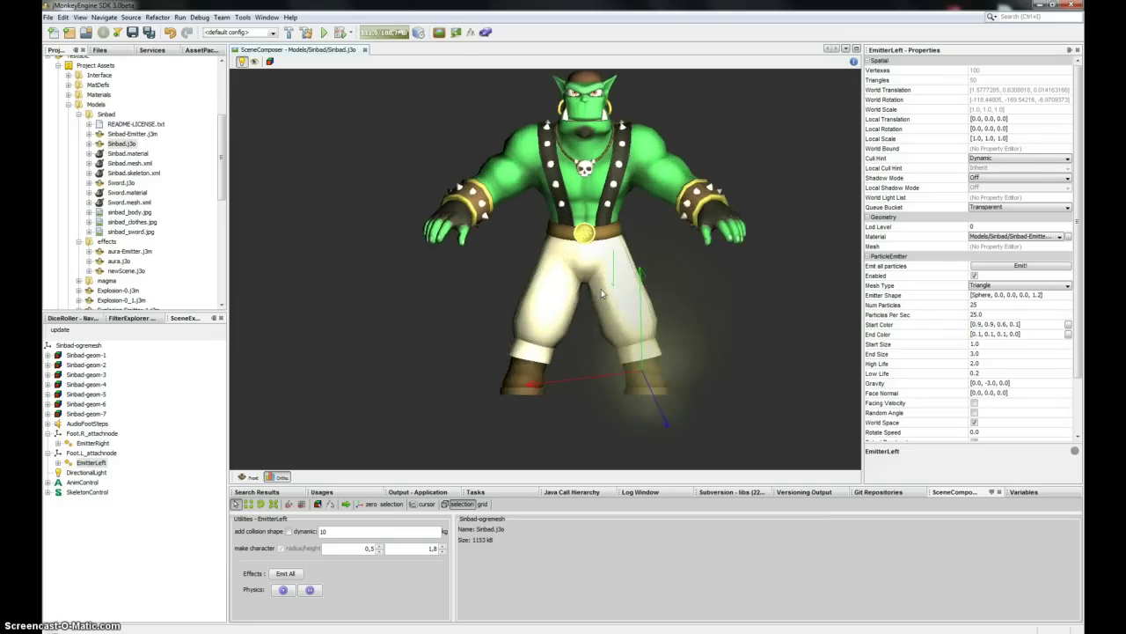
key(KP_3)
right_click(645, 392)
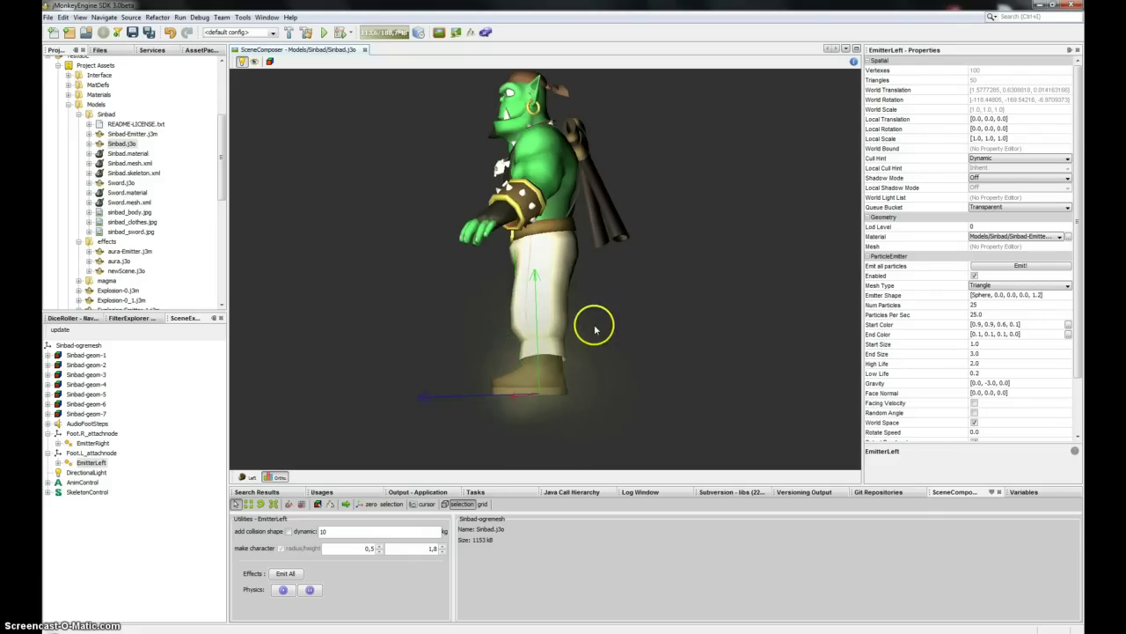
middle_drag(599, 329, 588, 324)
key(KP_1)
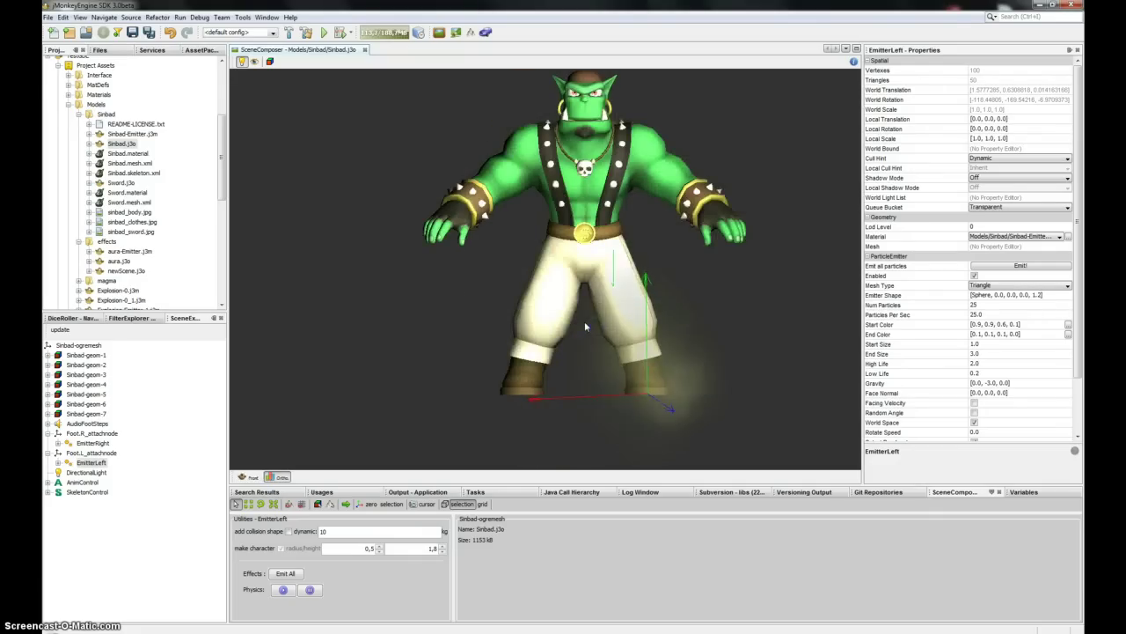
right_click(599, 304)
key(KP_7)
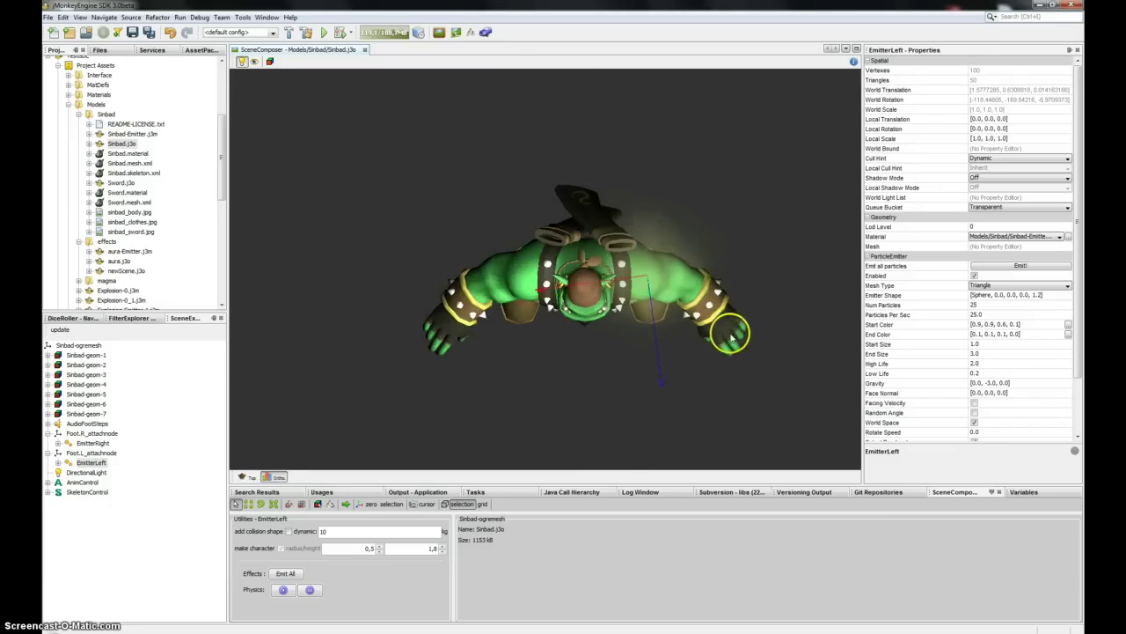
right_click(723, 349)
key(KP_1)
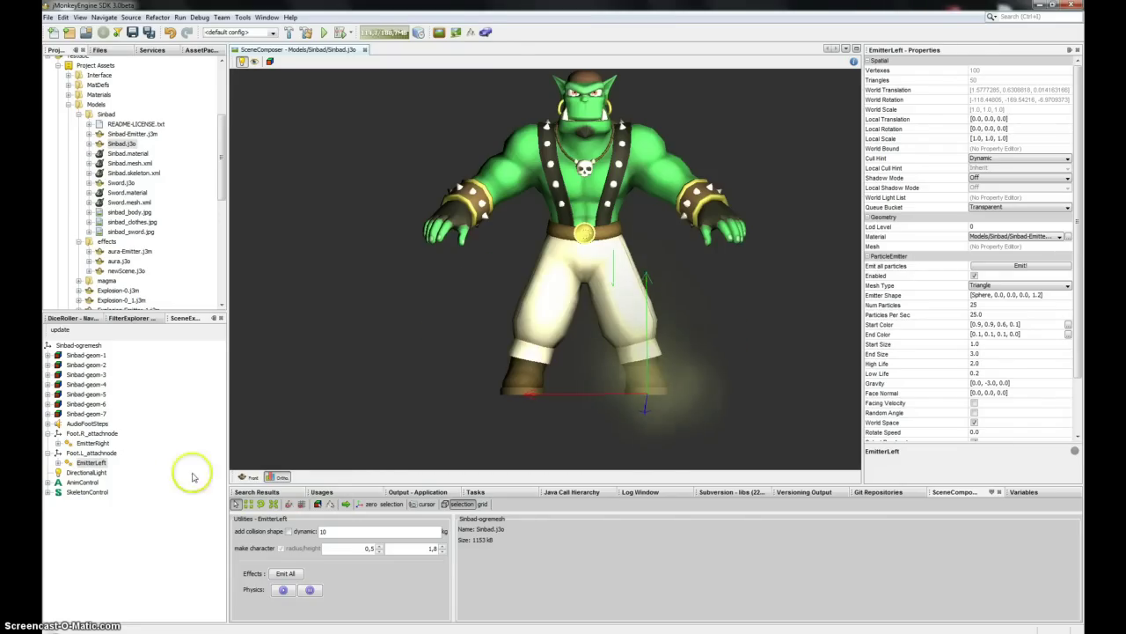
Set Particles Per Sec of EmitterRight to 25
click(84, 444)
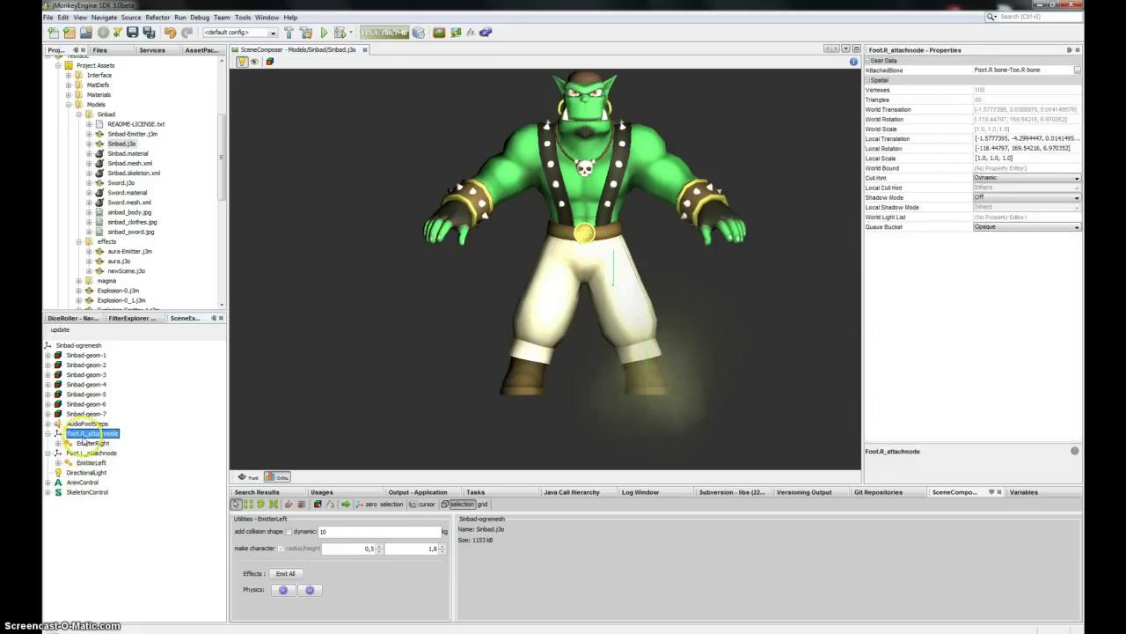
click(983, 313)
text(25)
key(Return)
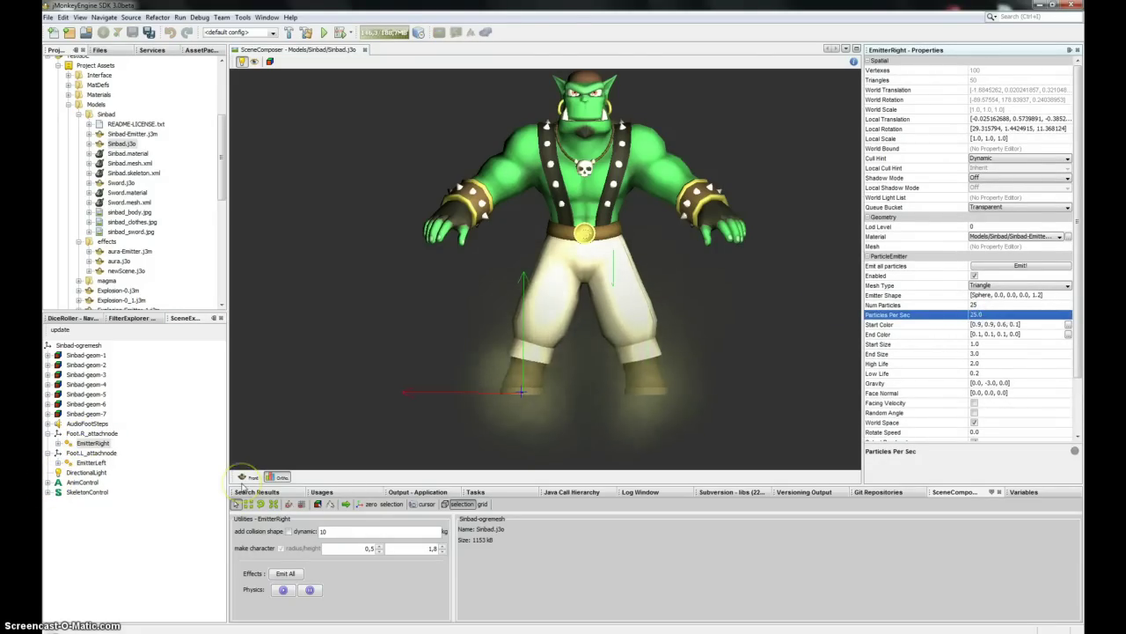
Play the RunBase animation and examine the particle emission at both feet from the side and front
click(47, 482)
double_click(86, 579)
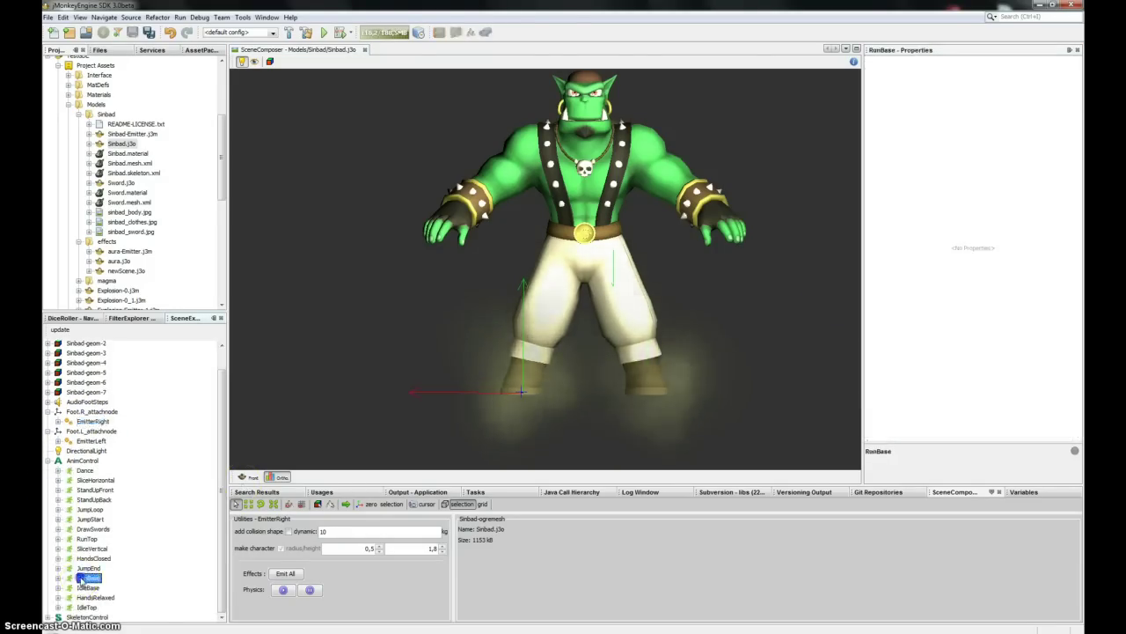
drag(678, 372, 395, 358)
scroll(394, 359, down, 6)
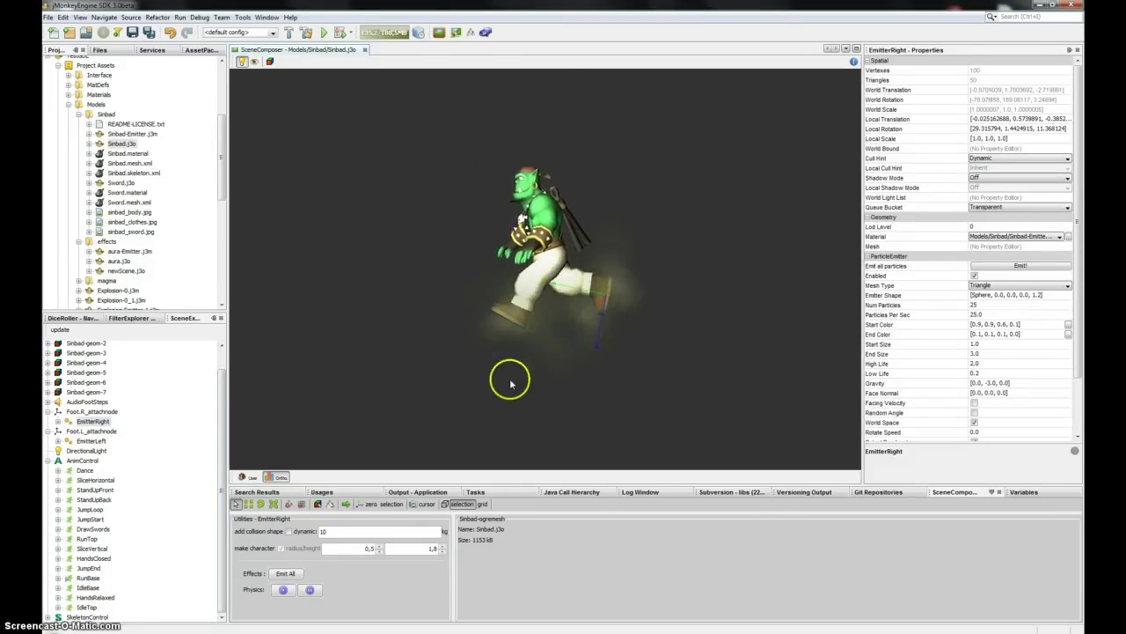
mouse_move(513, 381)
mouse_down()
mouse_move(716, 414)
mouse_move(811, 359)
mouse_up()
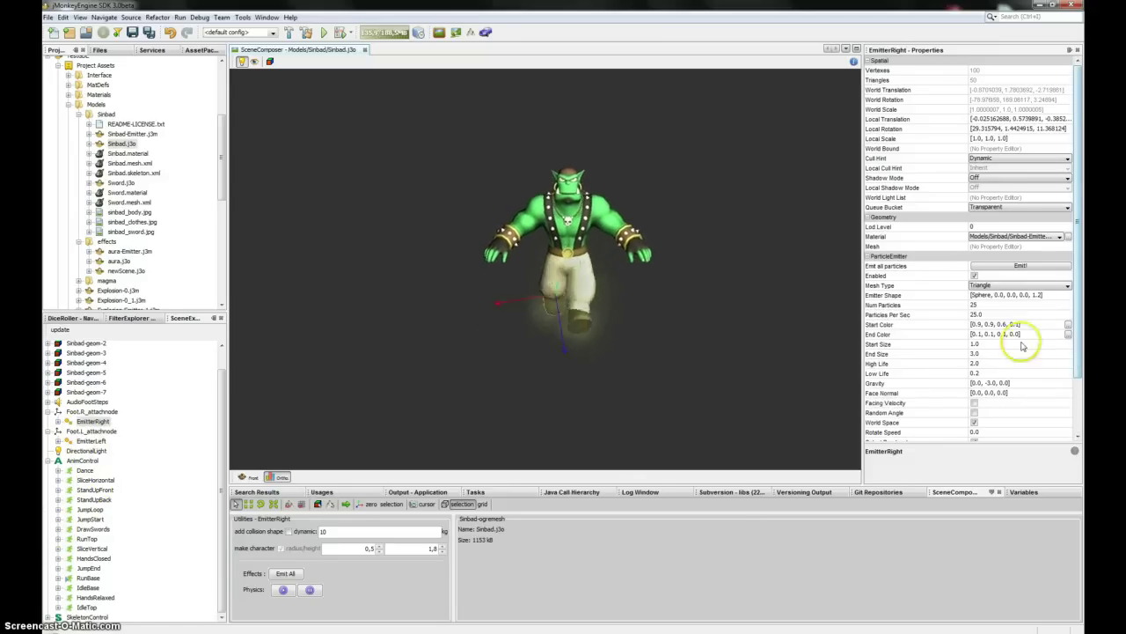
Set Particles Per Sec to 0 on both EmitterRight and EmitterLeft
click(1005, 314)
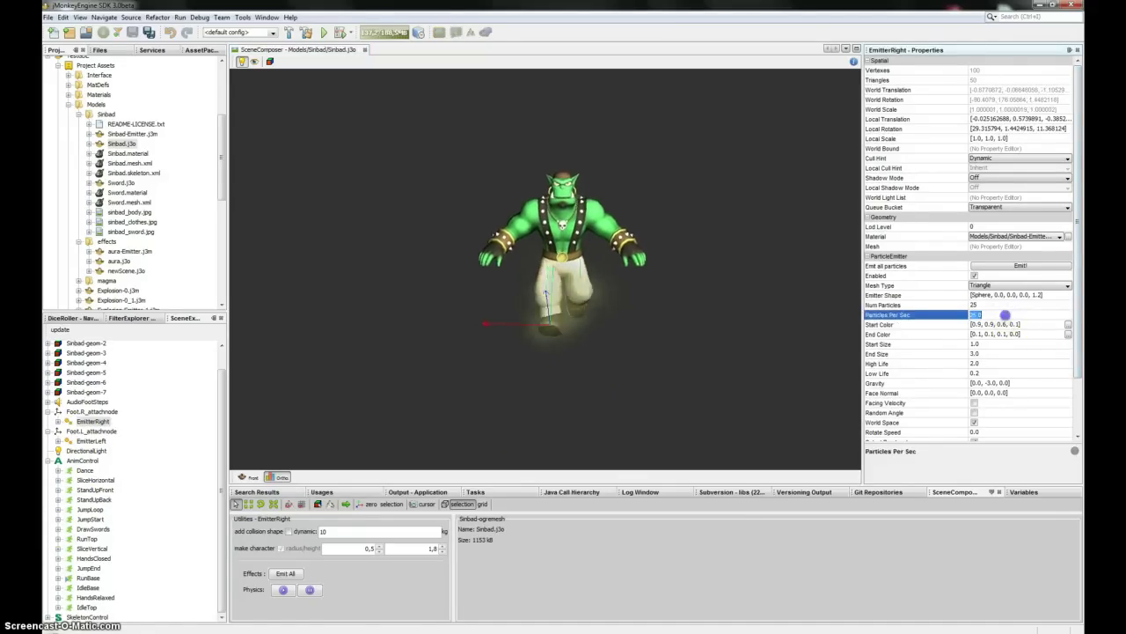
click(1005, 306)
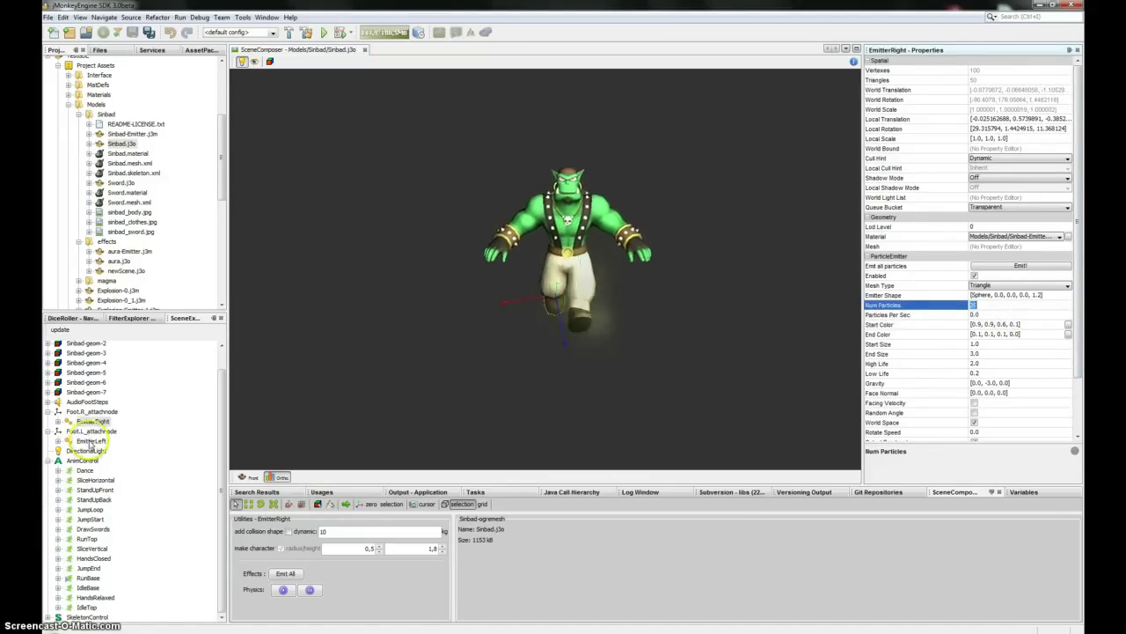
click(90, 443)
click(998, 314)
text(0)
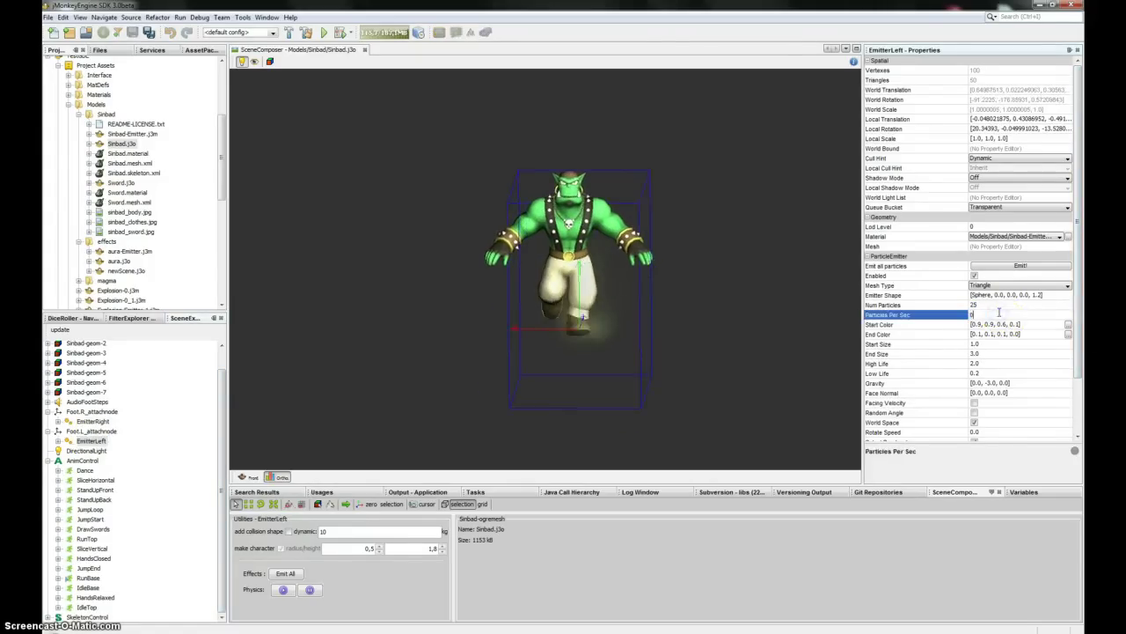
click(1006, 305)
Stop the running animation and add an effect track to RunBase with EmitterRight as particle emitter and a start offset of 0.0
click(88, 578)
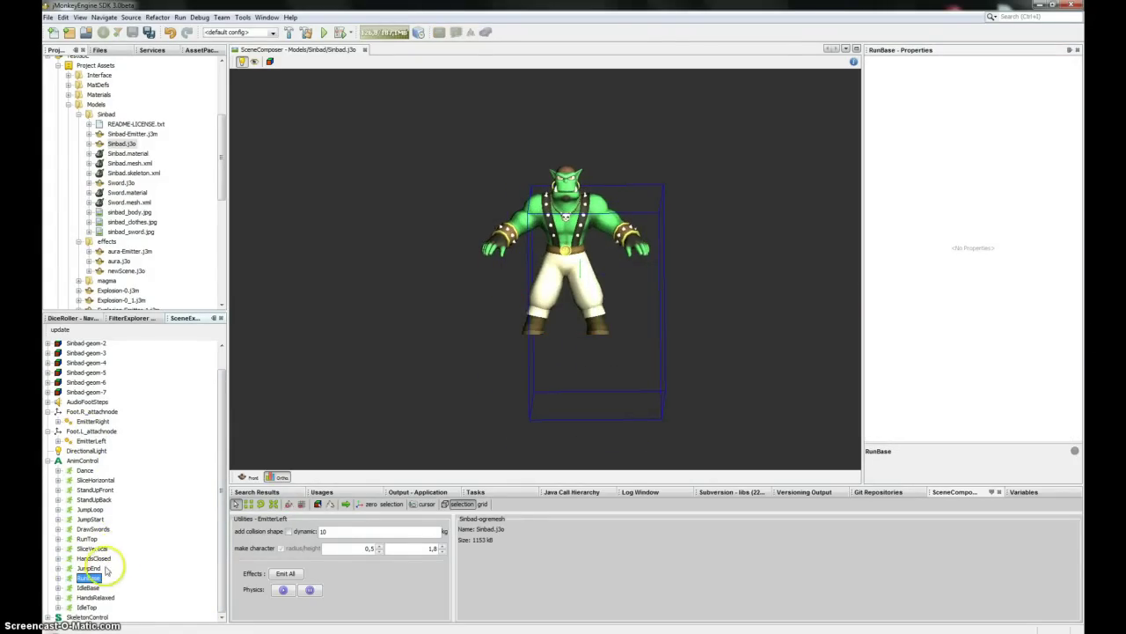
right_click(103, 580)
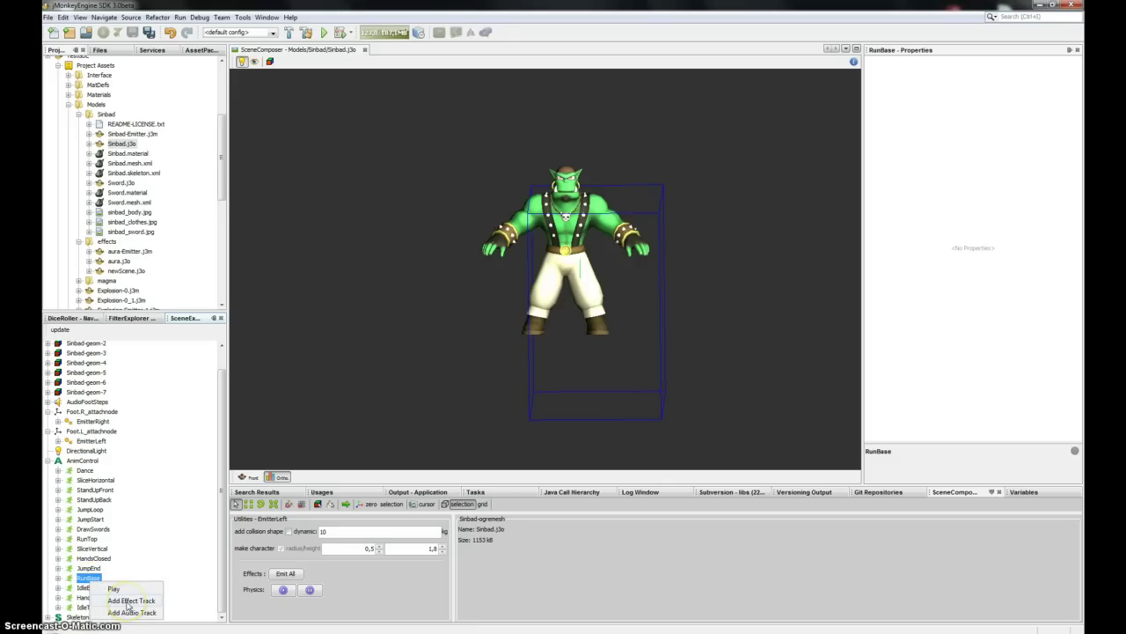
click(127, 601)
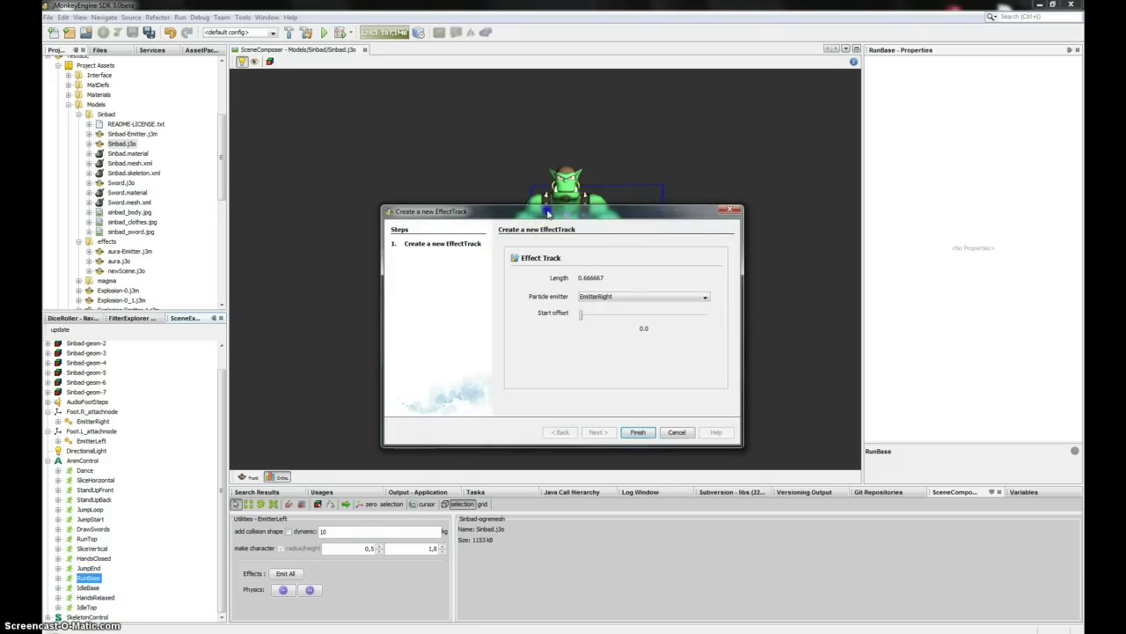
drag(548, 212, 535, 160)
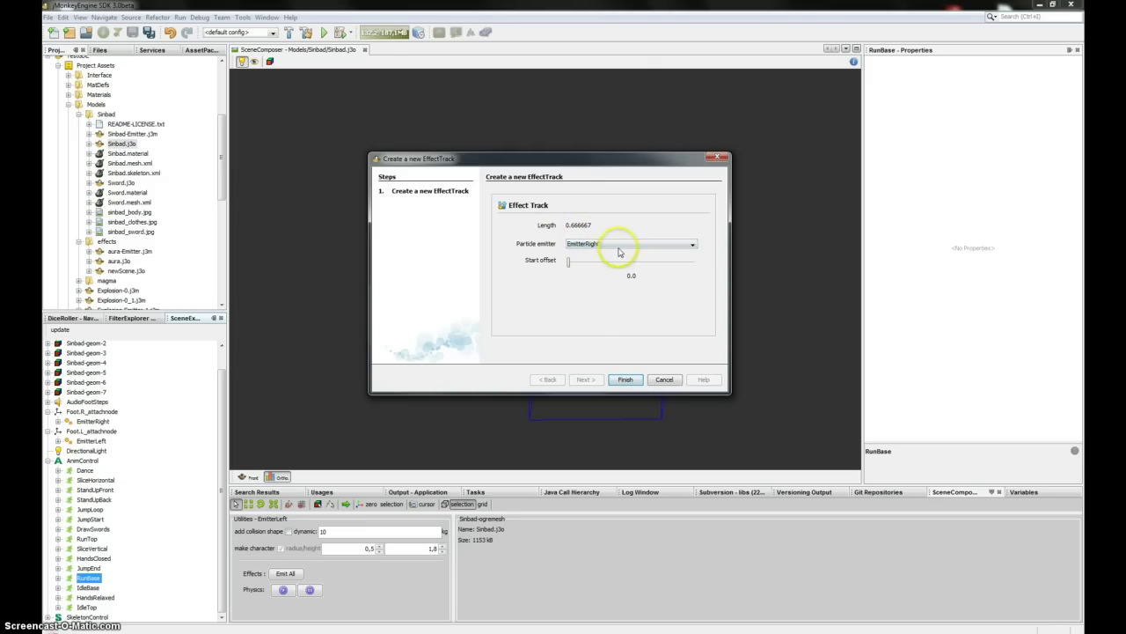
click(618, 245)
click(620, 245)
drag(621, 167, 605, 185)
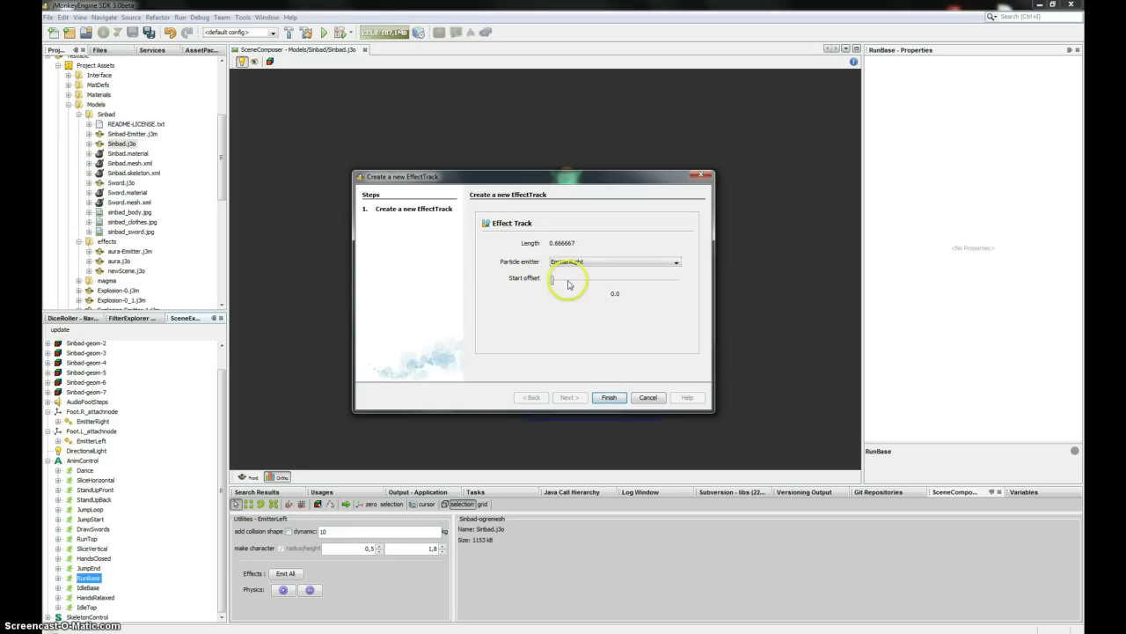
click(609, 397)
Select the EmitterRight effect track under RunBase, review its particle emitter options and open its startOffset for editing
click(58, 578)
scroll(95, 582, down, 1)
click(107, 578)
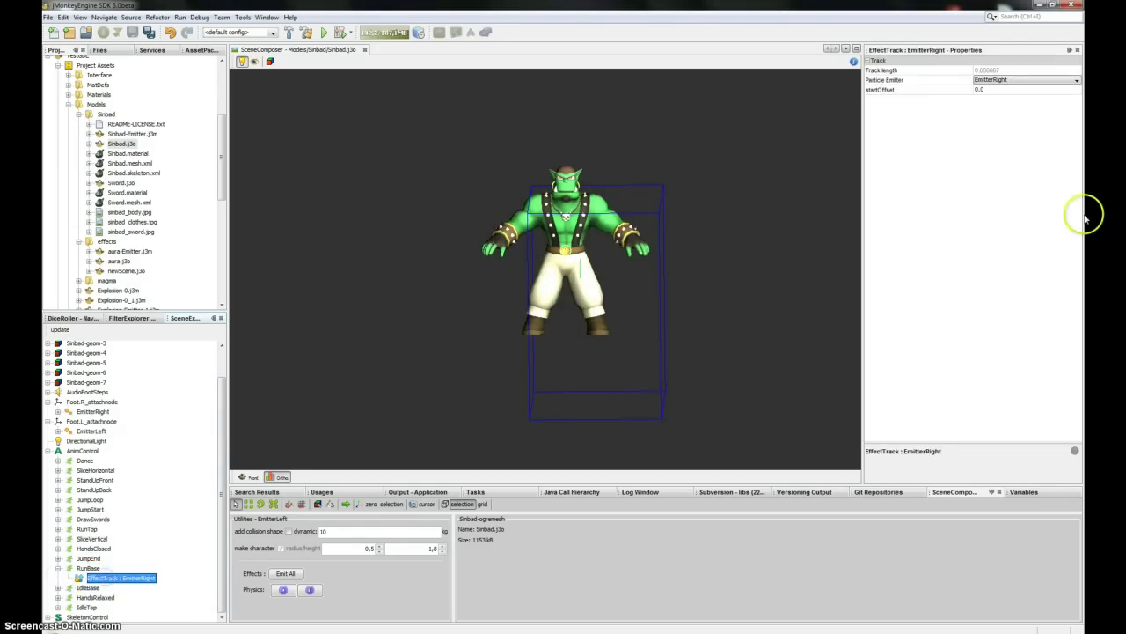
click(987, 70)
click(992, 81)
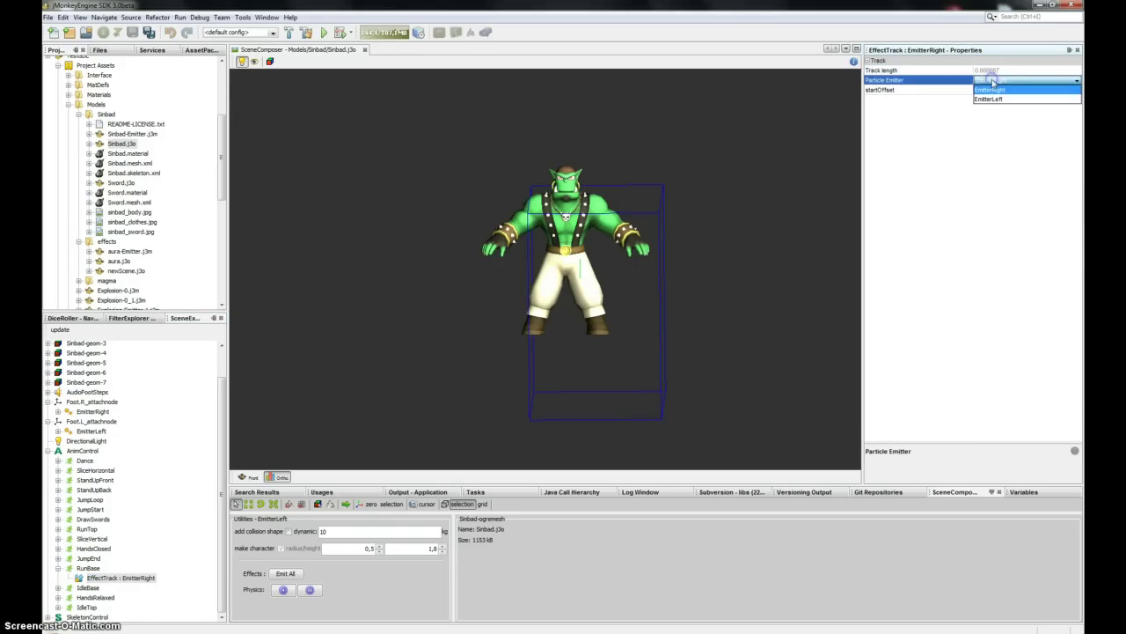
click(1009, 69)
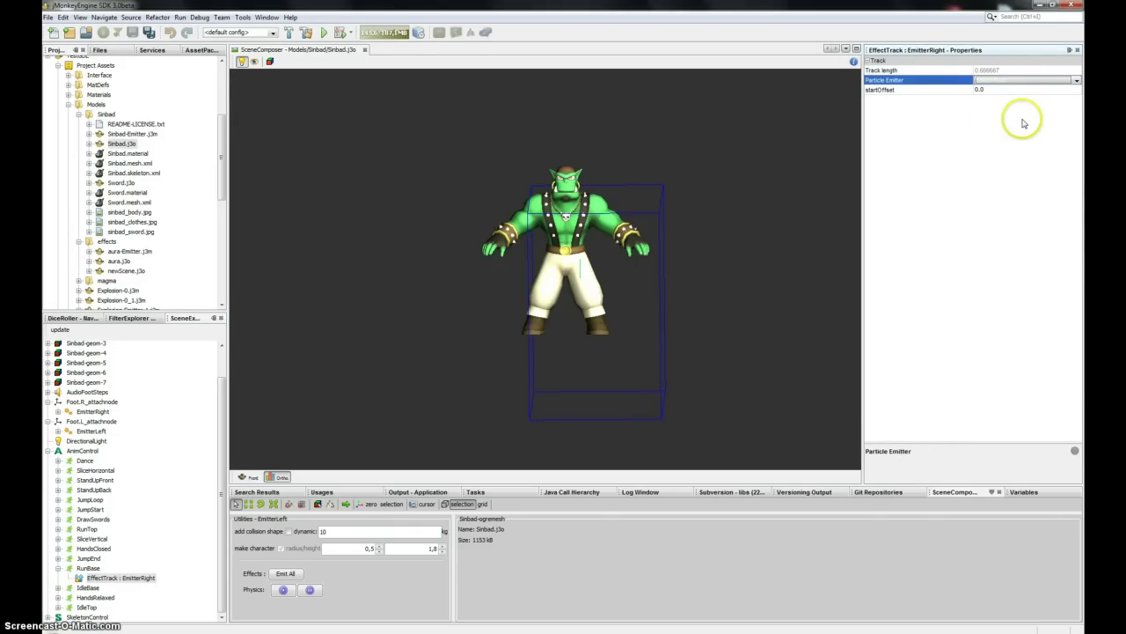
click(995, 89)
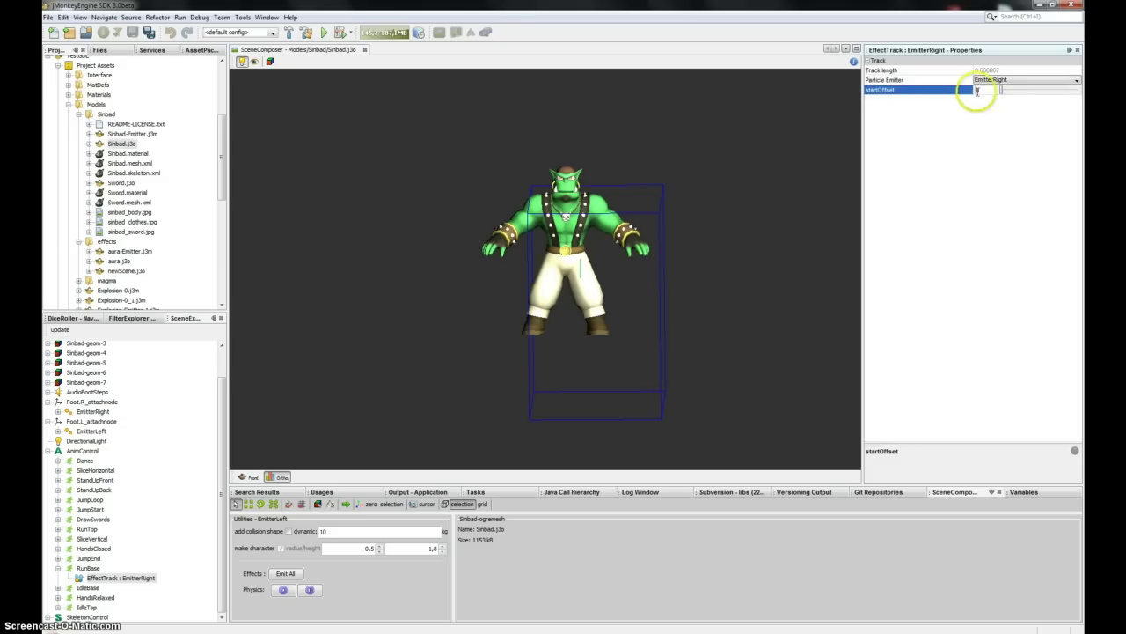
Play the RunBase animation and turn off the selection bounding box around the emitter
click(918, 81)
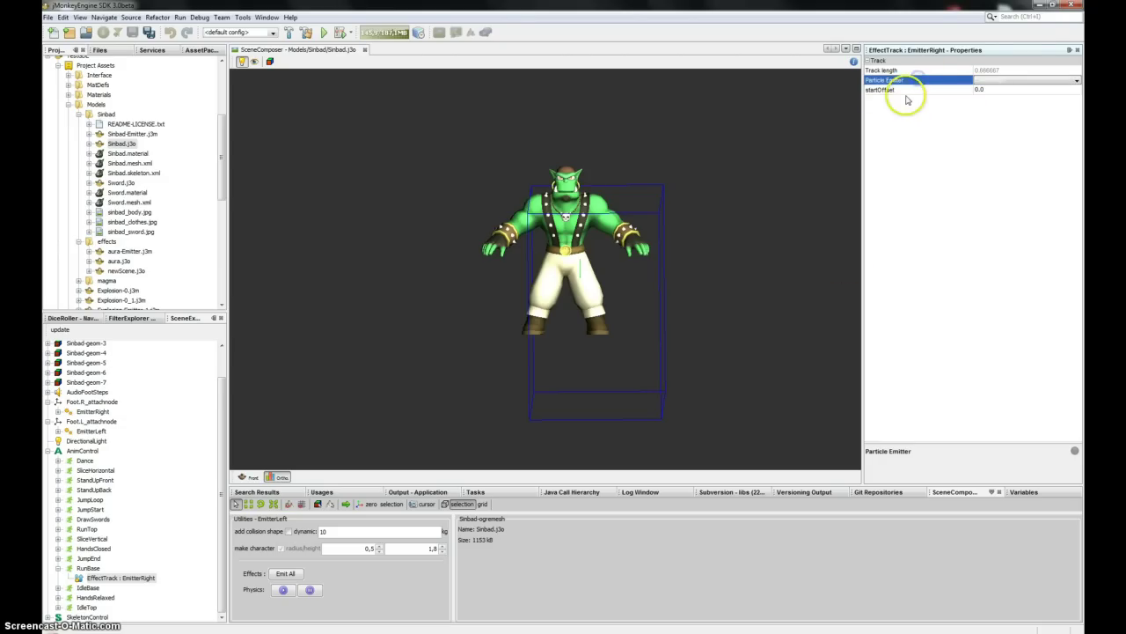
double_click(91, 570)
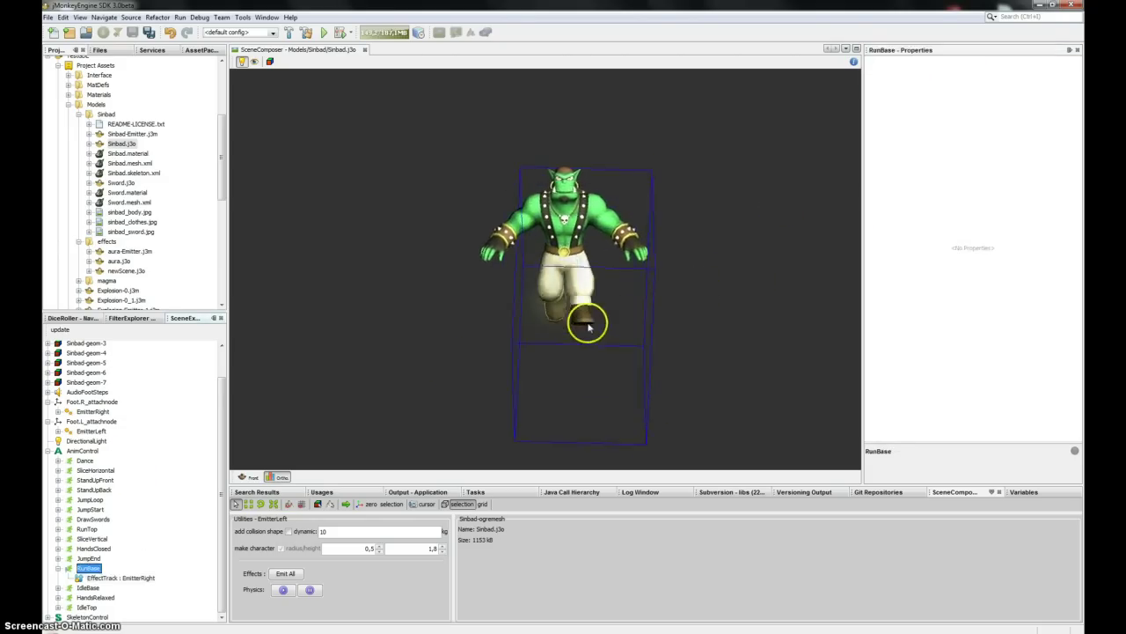
drag(502, 338, 772, 340)
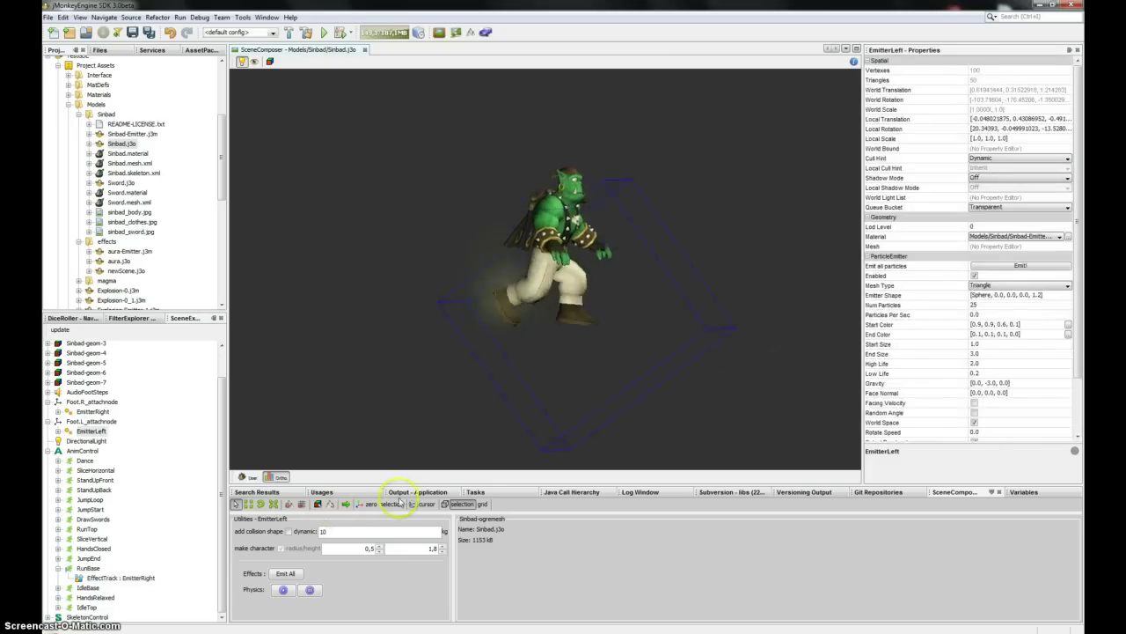
click(469, 506)
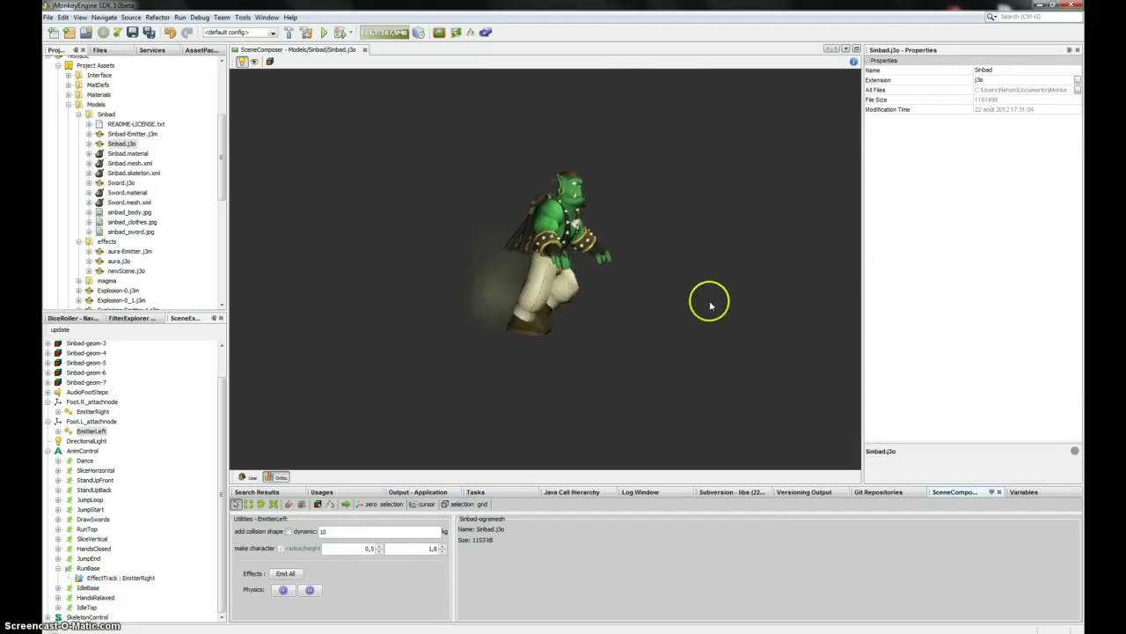
Set the startOffset of the EmitterRight effect track under RunBase to 0.35
drag(714, 320, 802, 330)
drag(710, 290, 708, 289)
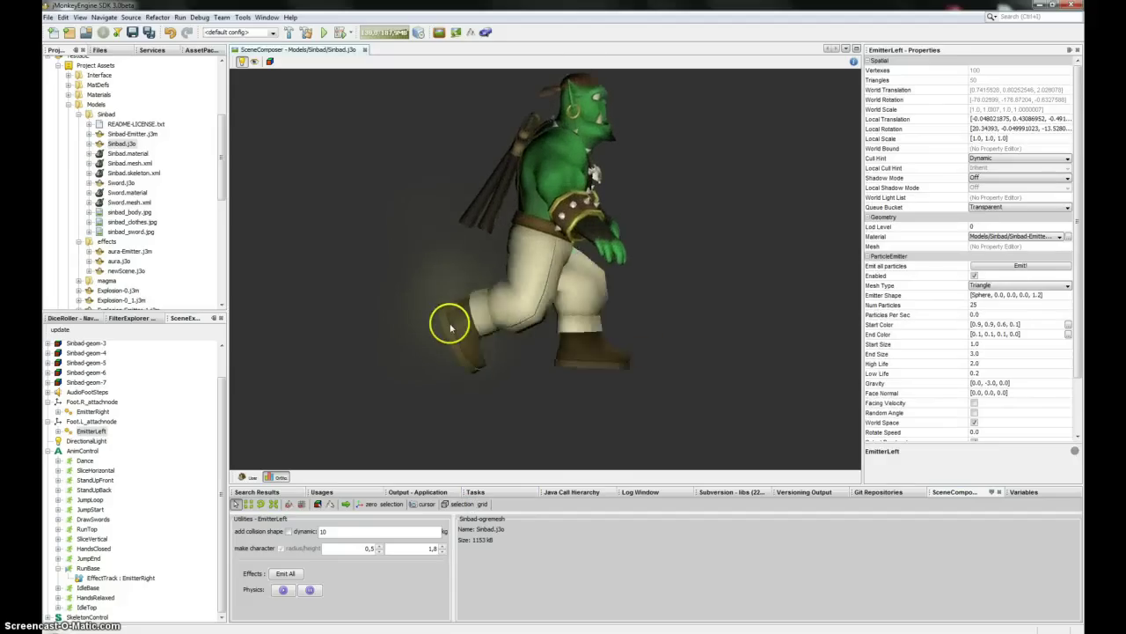
drag(594, 319, 355, 329)
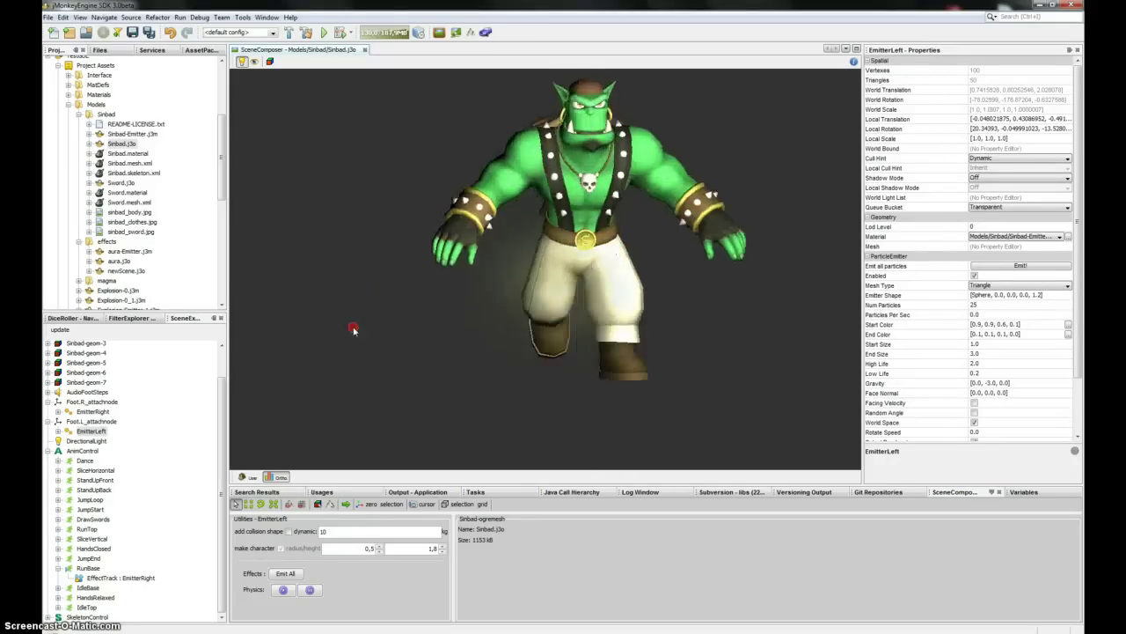
drag(783, 345, 739, 377)
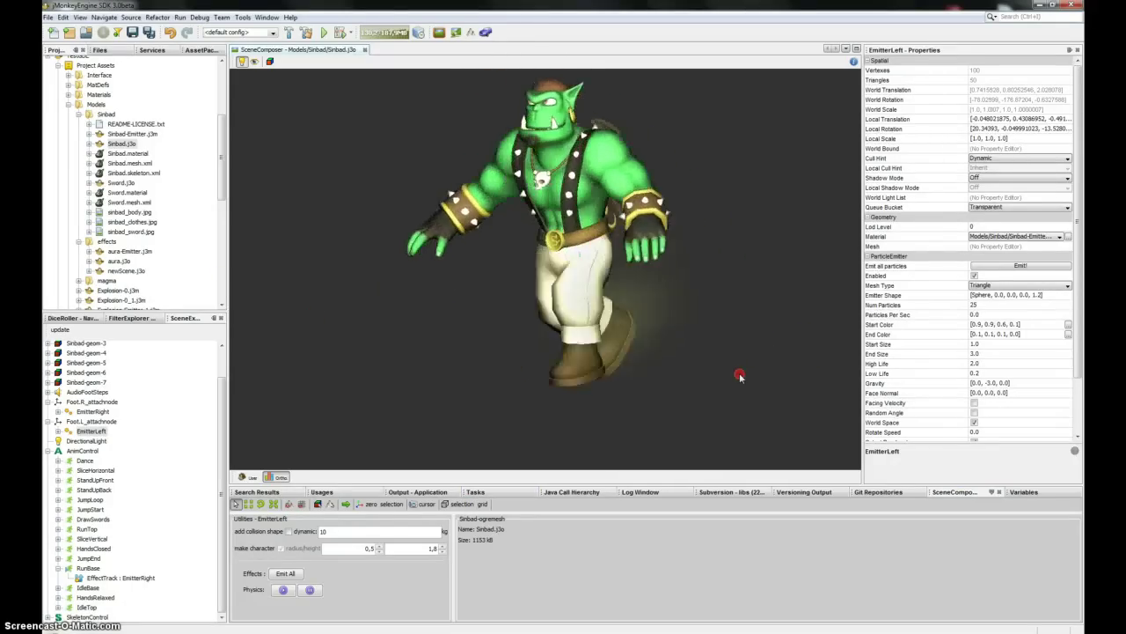
drag(629, 352, 595, 329)
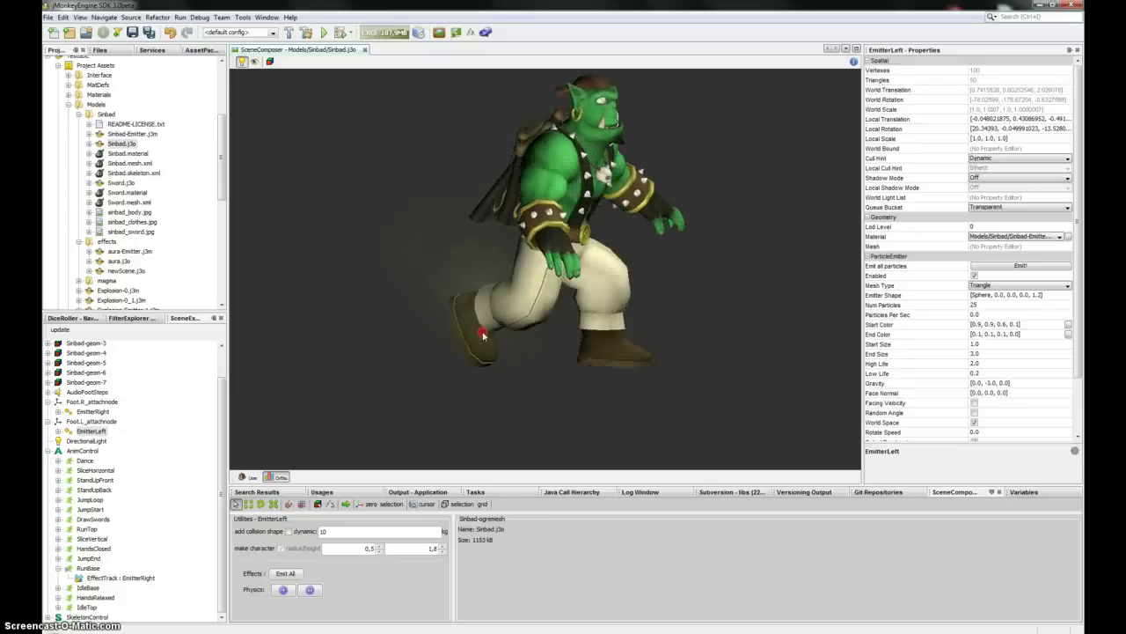
click(94, 579)
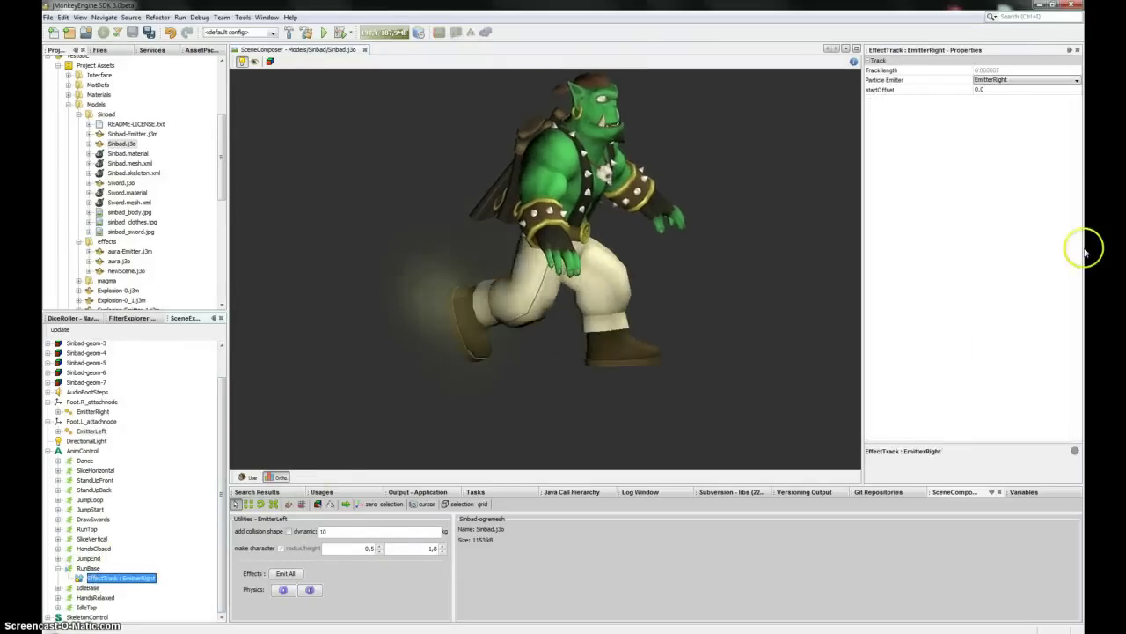
click(984, 90)
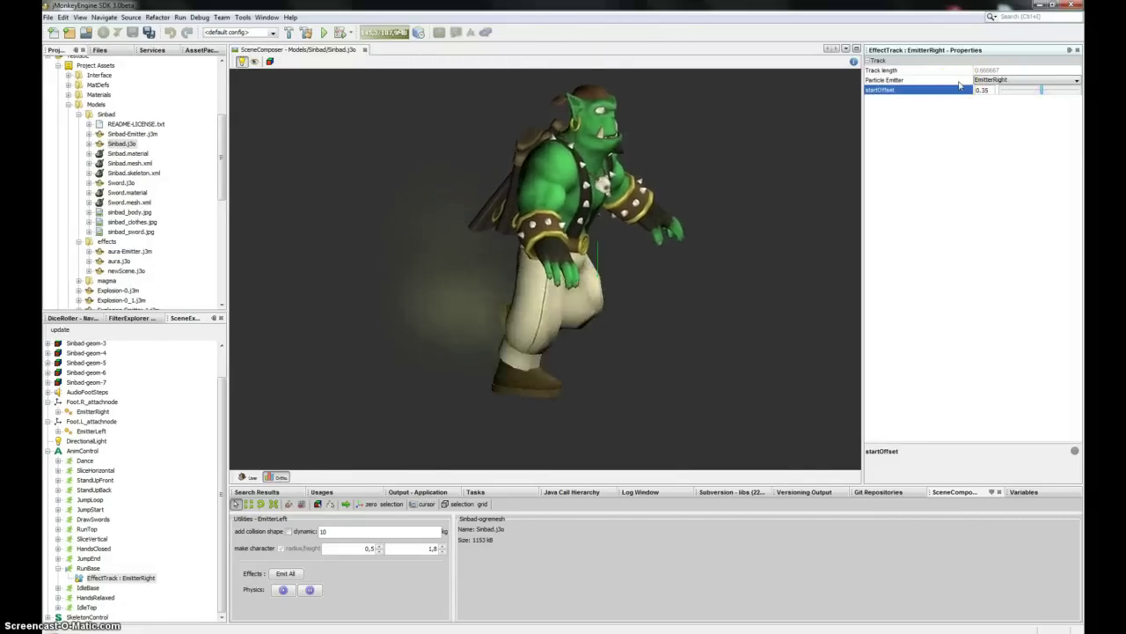
click(960, 81)
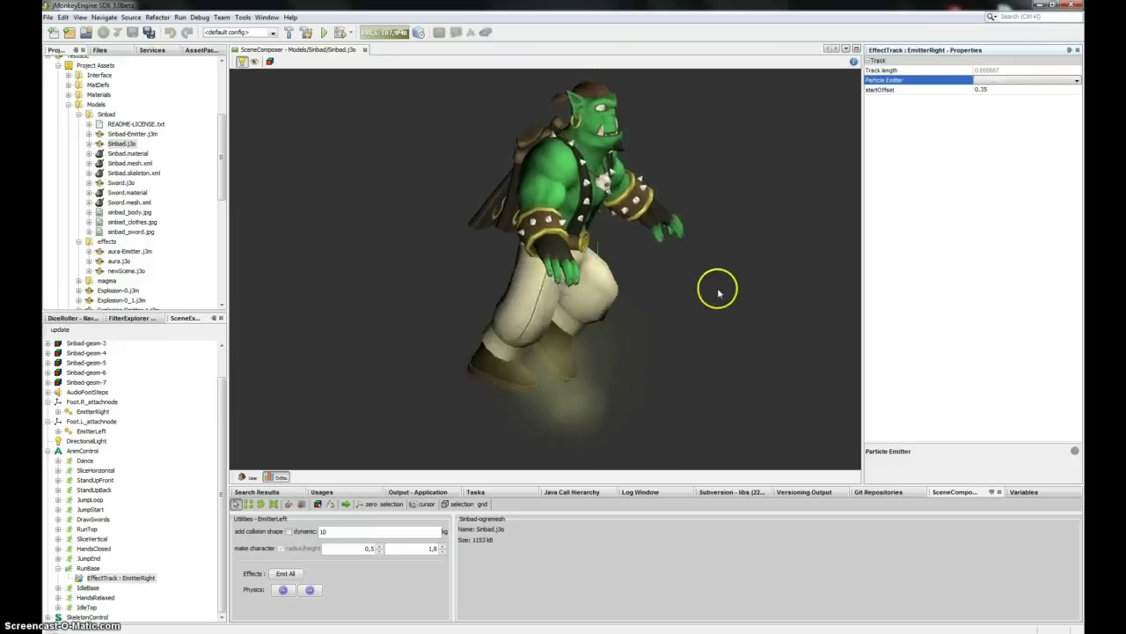
Add a second effect track to RunBase with EmitterLeft as particle emitter and a start offset of 0.0
click(667, 317)
drag(666, 316, 459, 290)
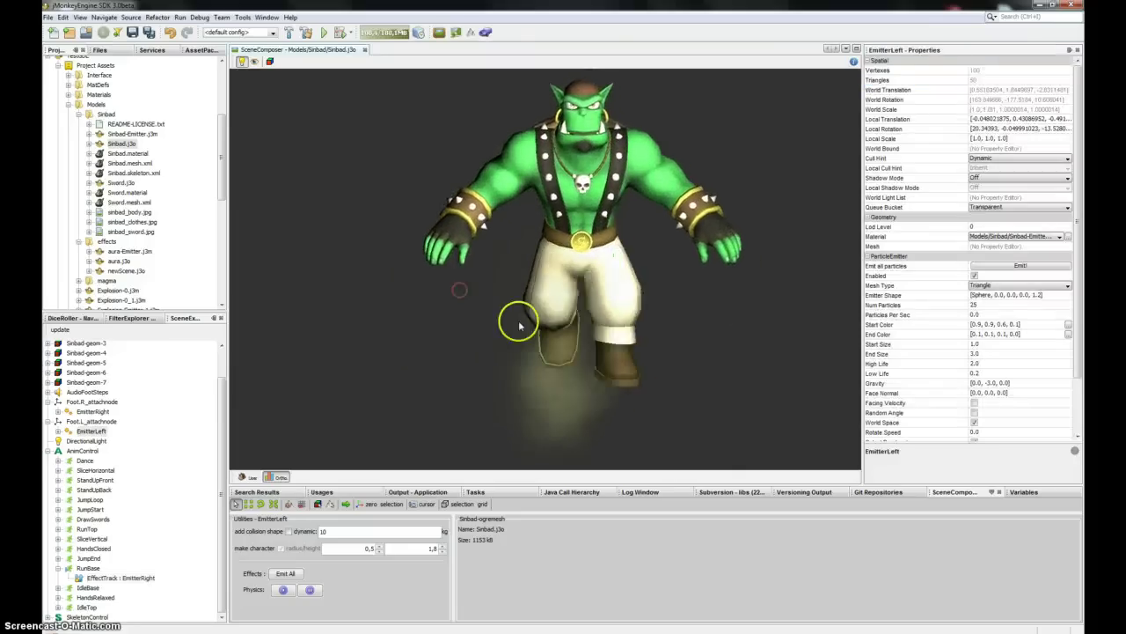
drag(578, 390, 792, 402)
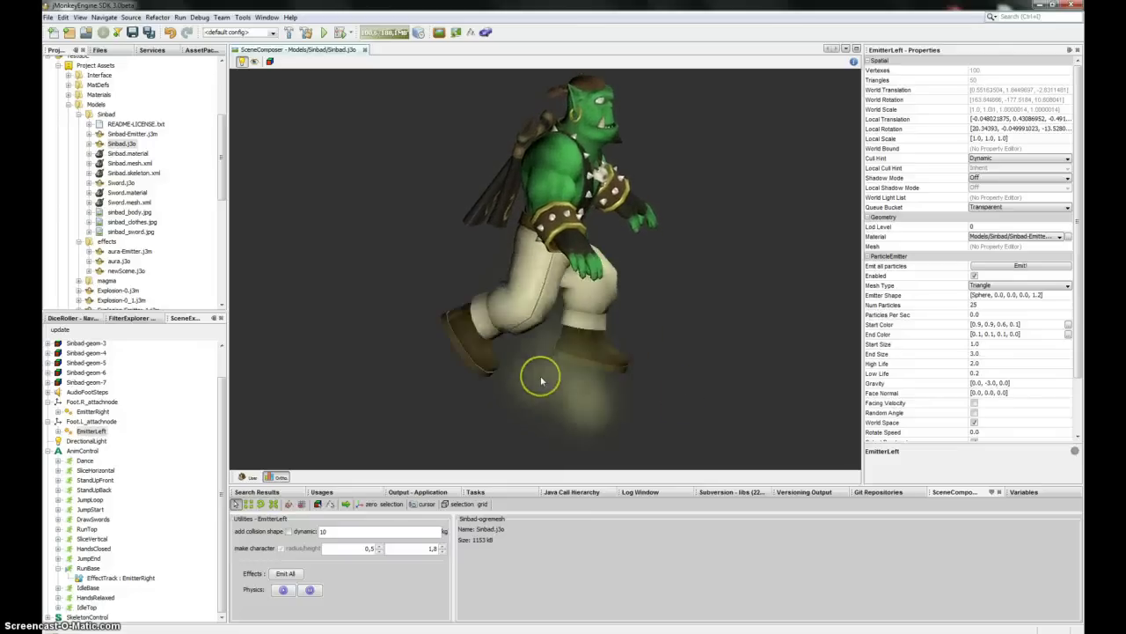
drag(765, 284, 379, 265)
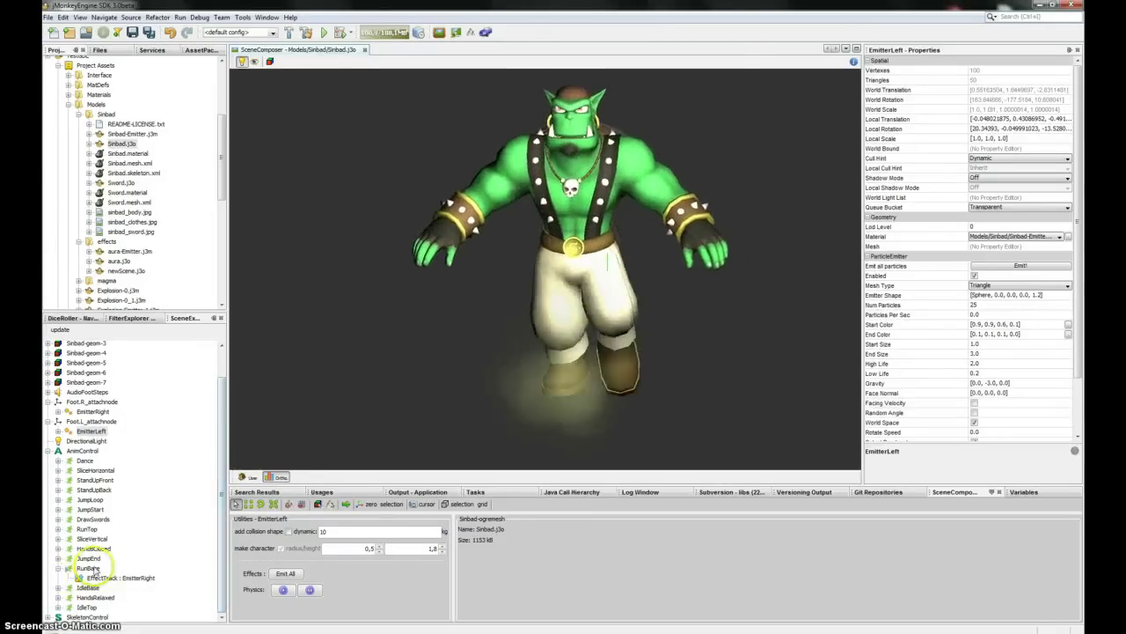
right_click(85, 568)
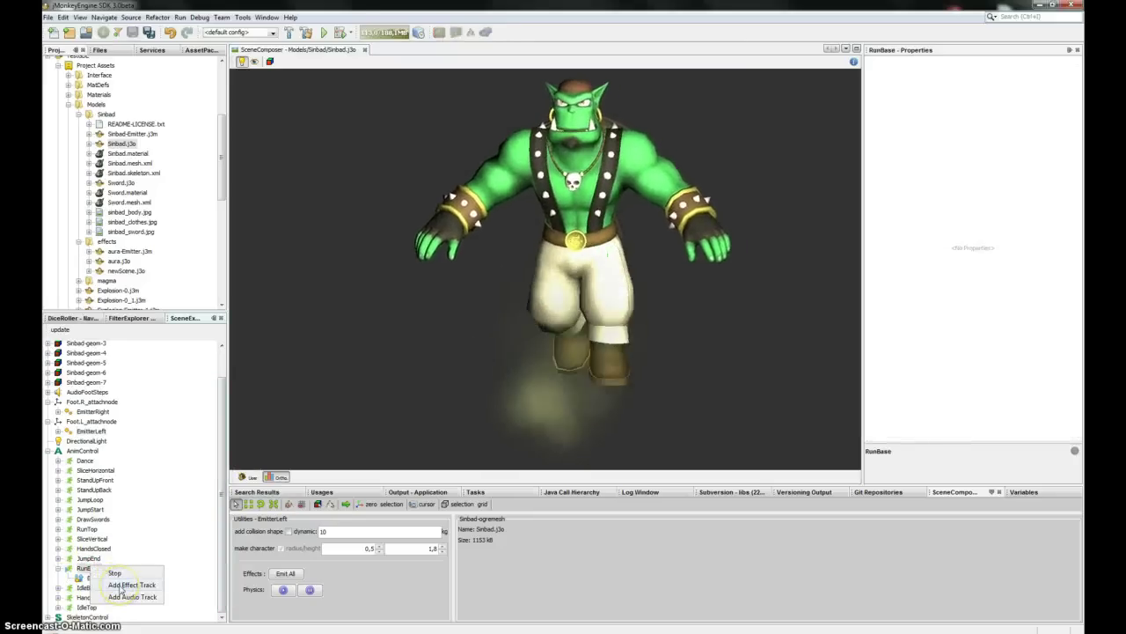
click(120, 586)
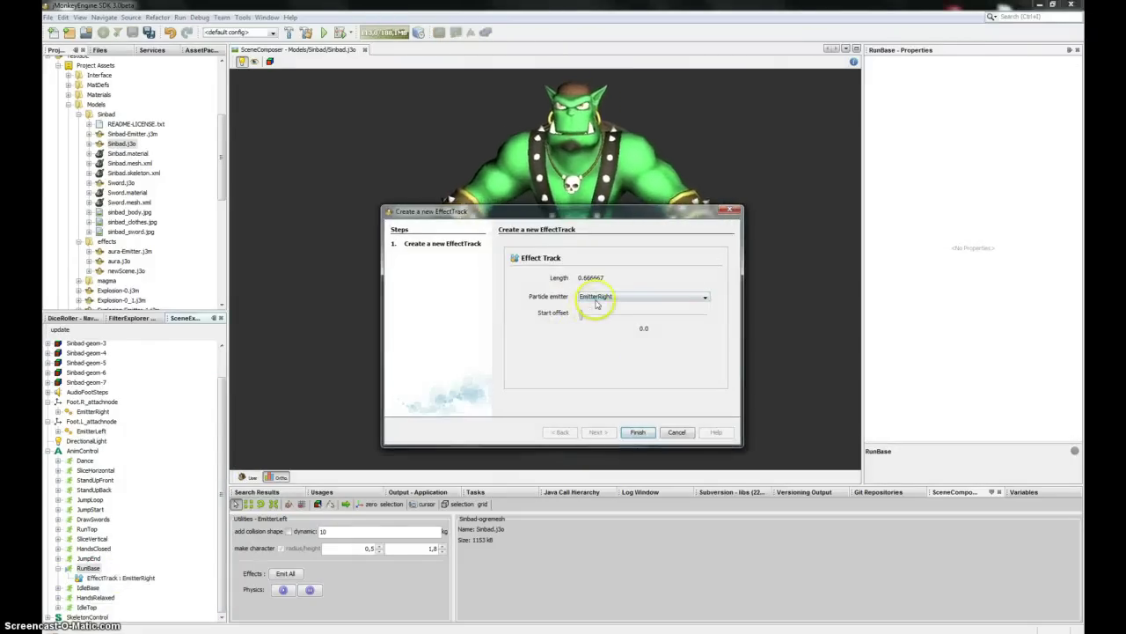
click(647, 436)
Examine the dust at both running feet from several angles, review the EmitterLeft track's properties and select Sinbad-ogremesh
drag(719, 297, 467, 318)
scroll(539, 333, down, 5)
scroll(534, 349, up, 5)
drag(493, 356, 712, 350)
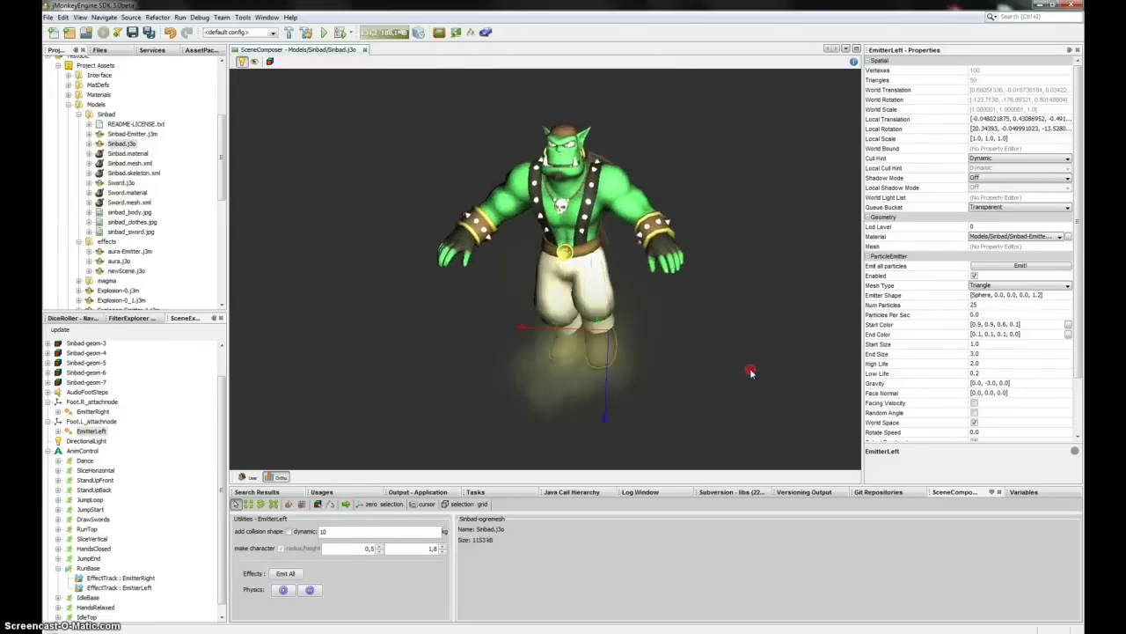
click(100, 587)
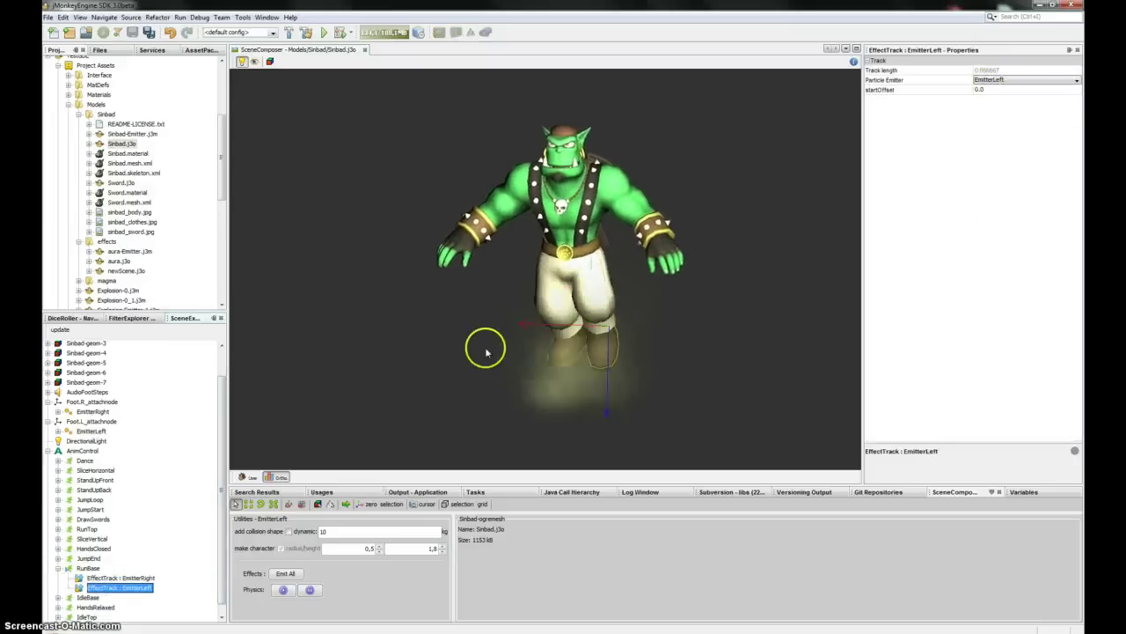
drag(486, 352, 688, 357)
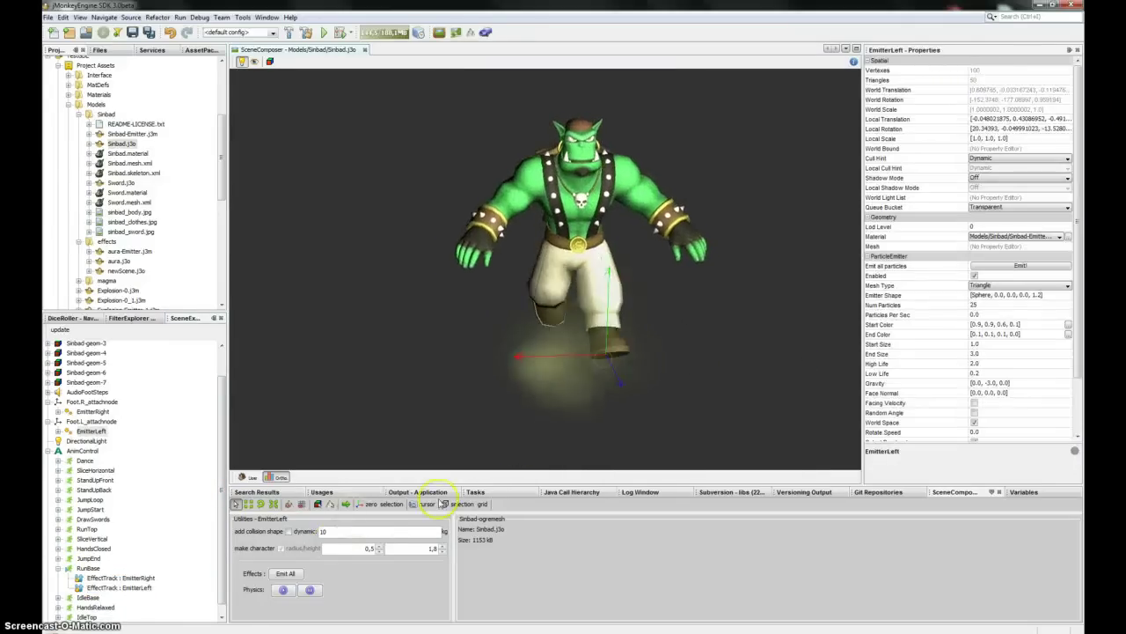
click(83, 450)
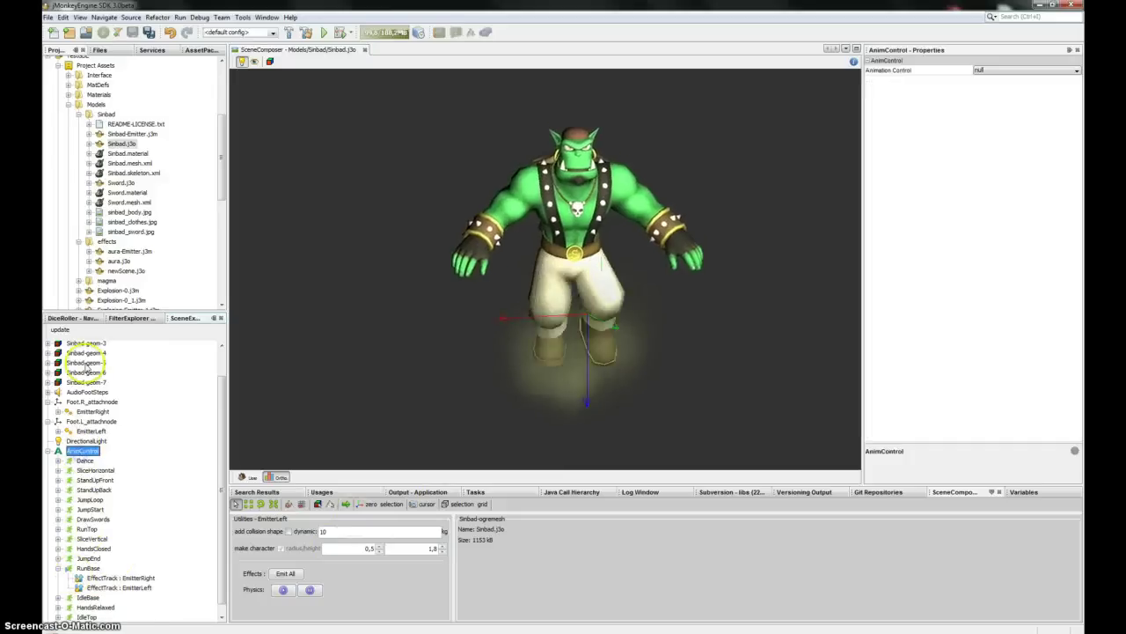
scroll(85, 352, up, 1)
click(79, 344)
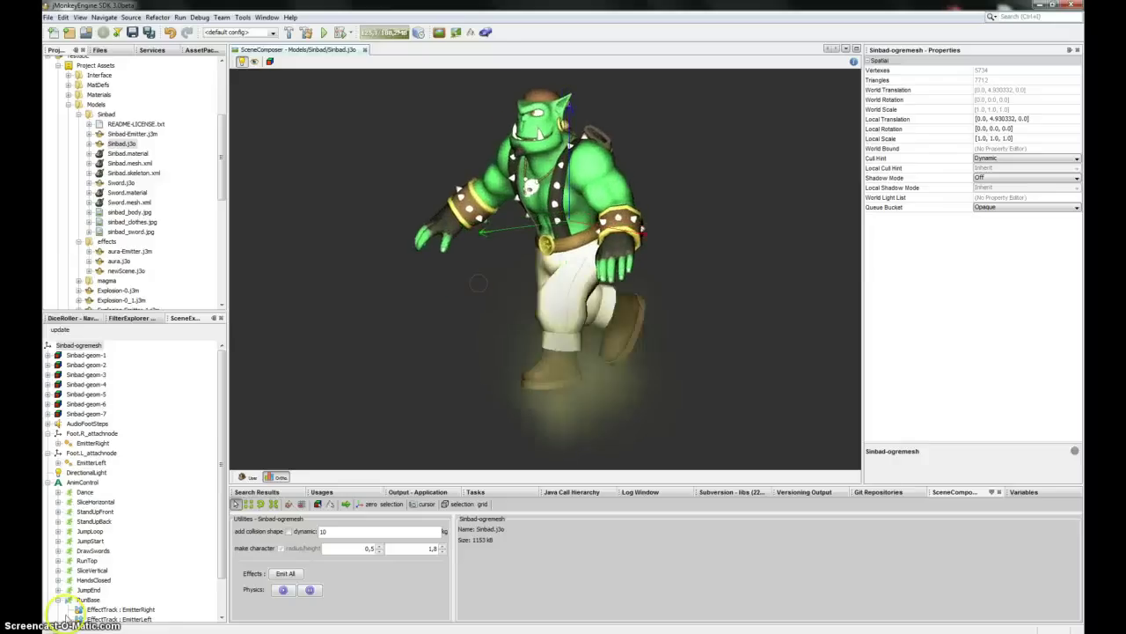
Add an audio track to RunBase with AudioFootSteps as audio node and a start offset of about 0.34
click(88, 600)
scroll(180, 524, down, 2)
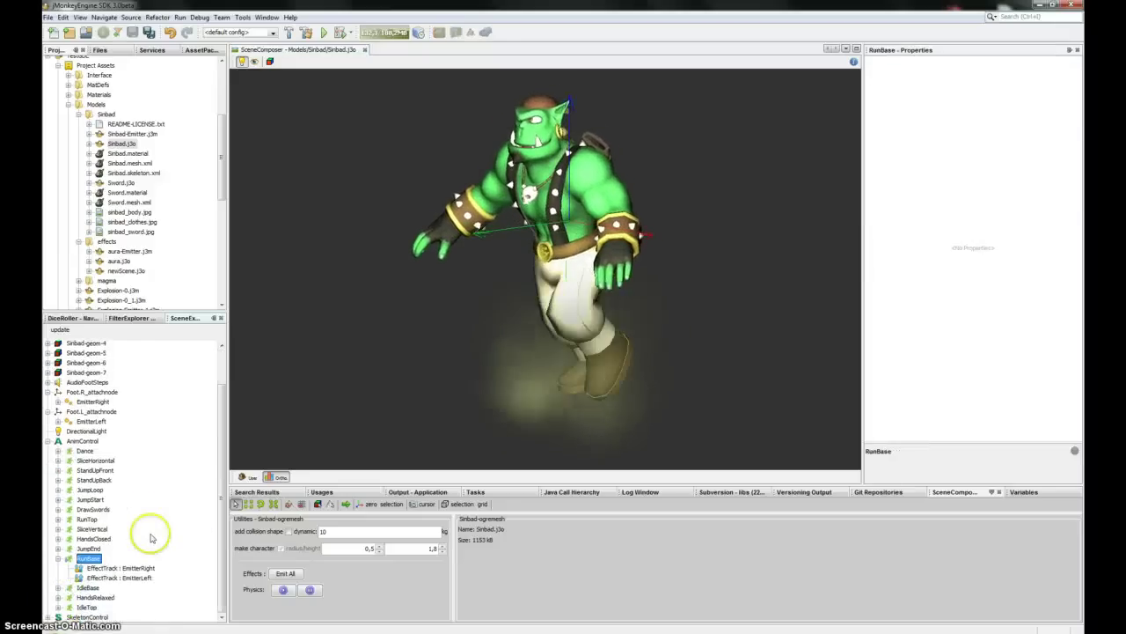
right_click(88, 560)
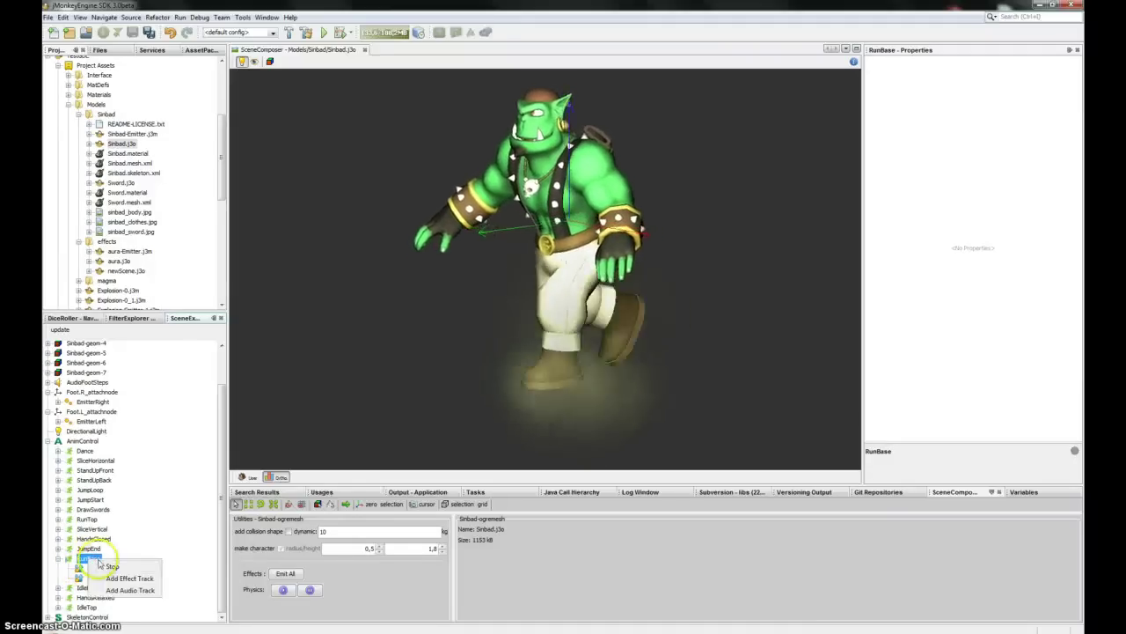
click(123, 592)
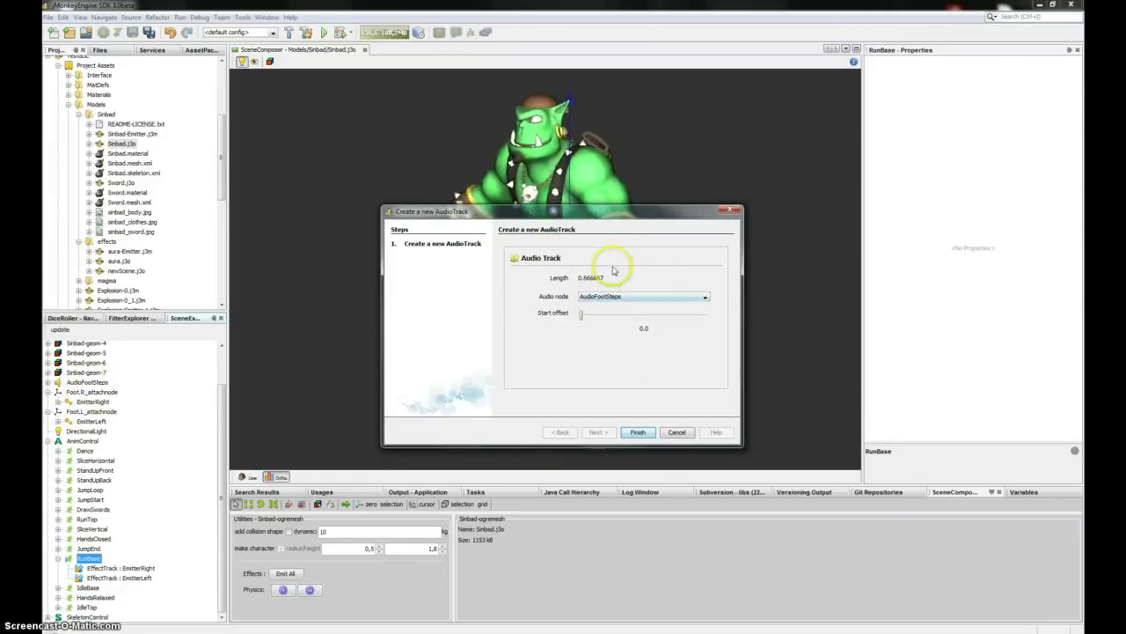
drag(580, 315, 602, 319)
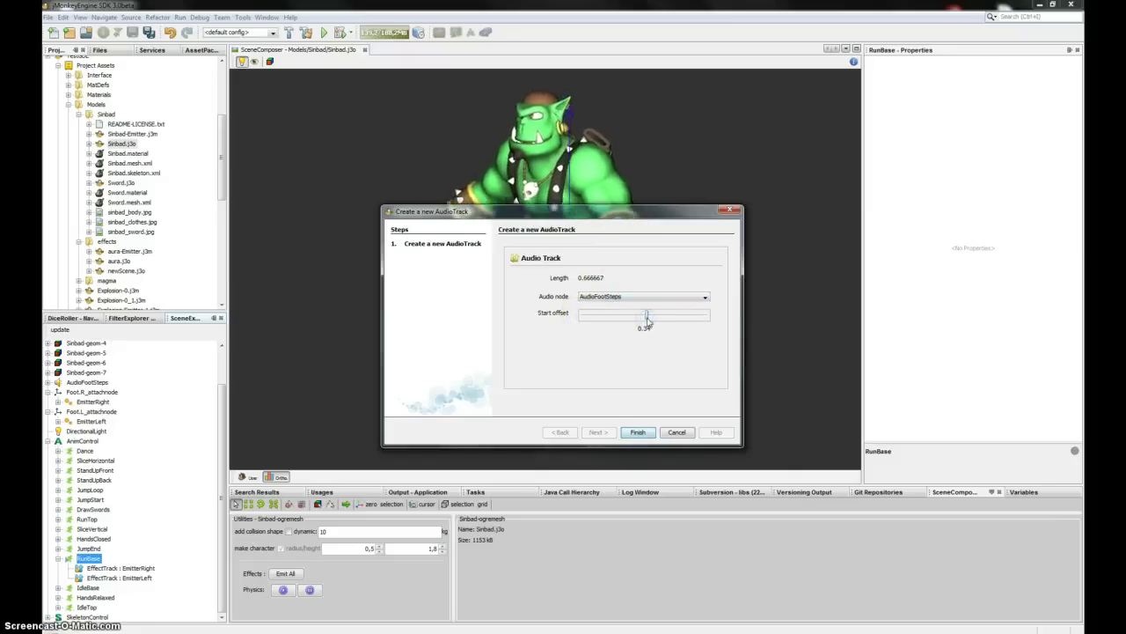
click(641, 432)
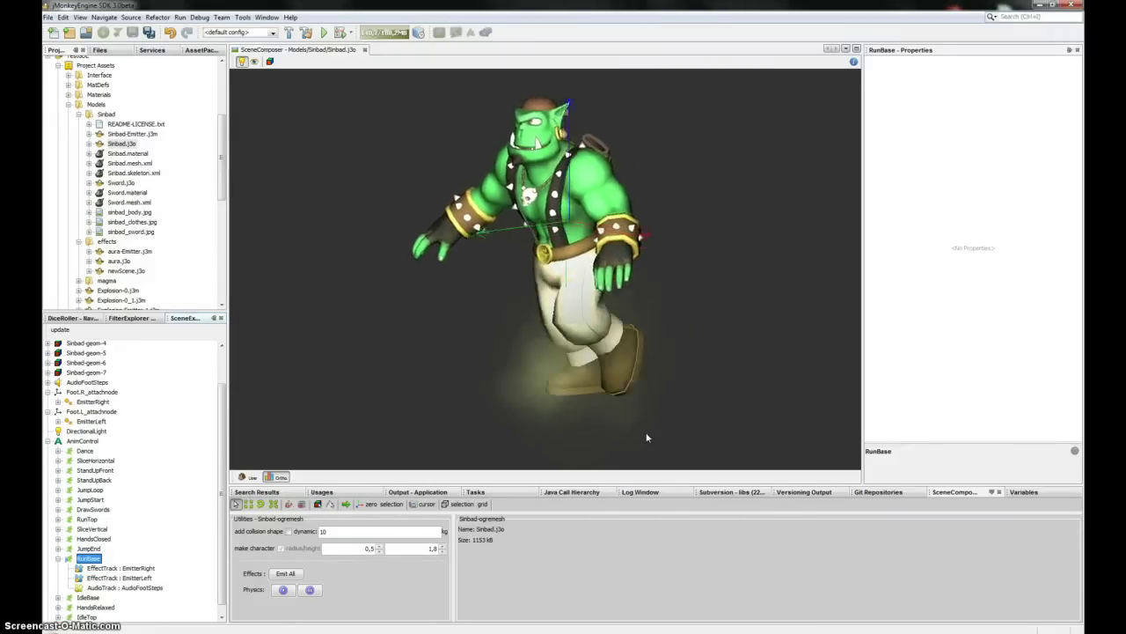
Stop the RunBase animation and add a second AudioFootSteps audio track to it with a start offset of 0.0
drag(456, 323, 606, 343)
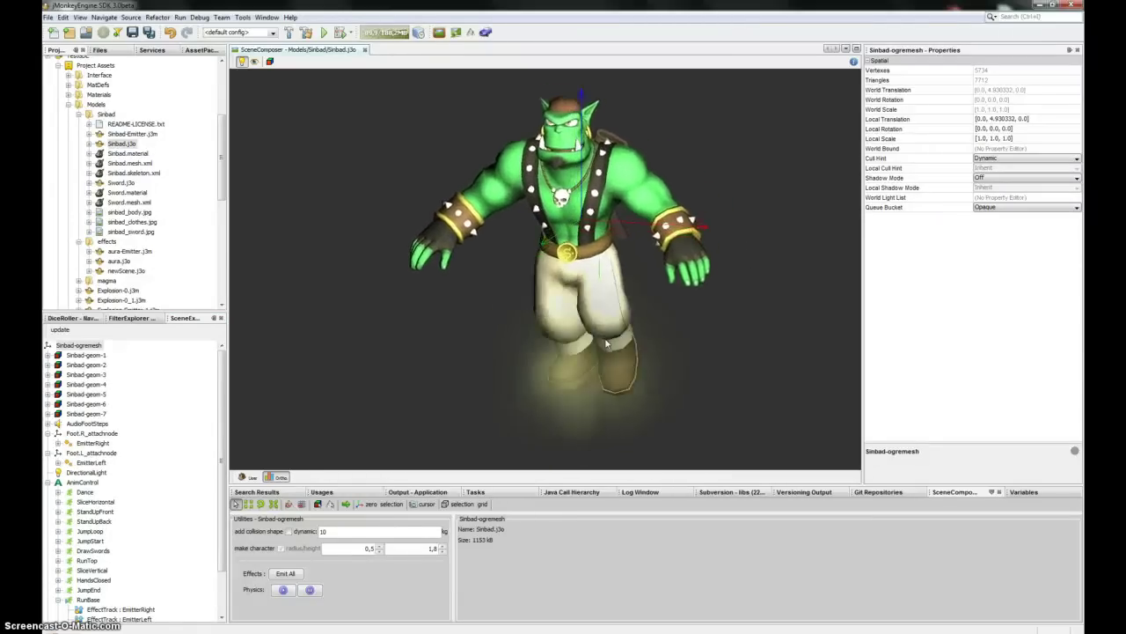
drag(221, 371, 208, 472)
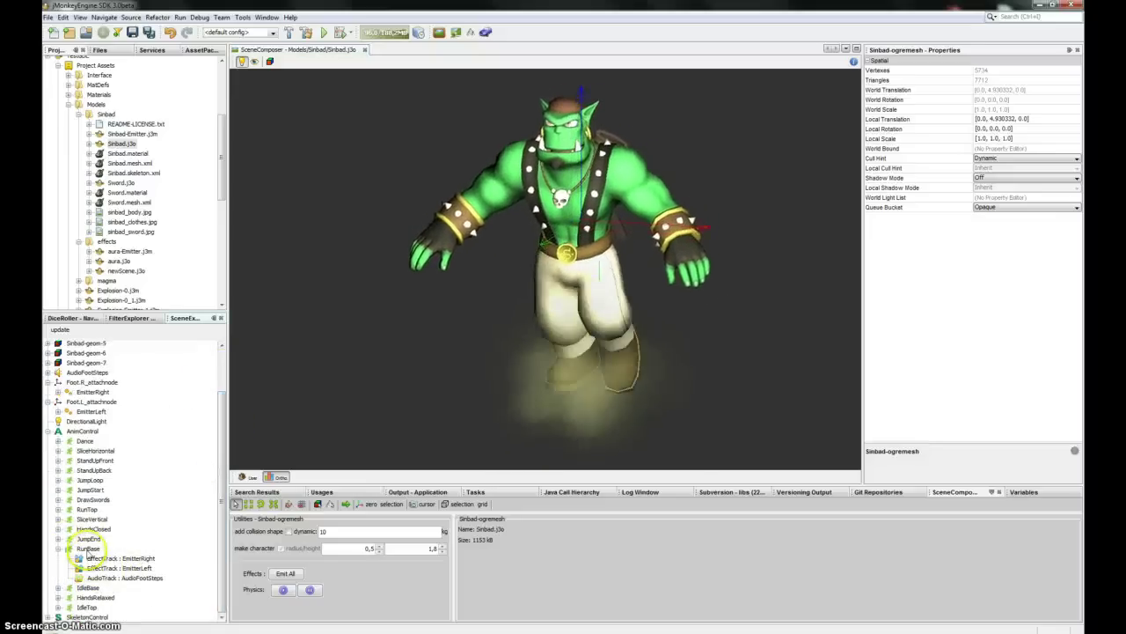
right_click(78, 553)
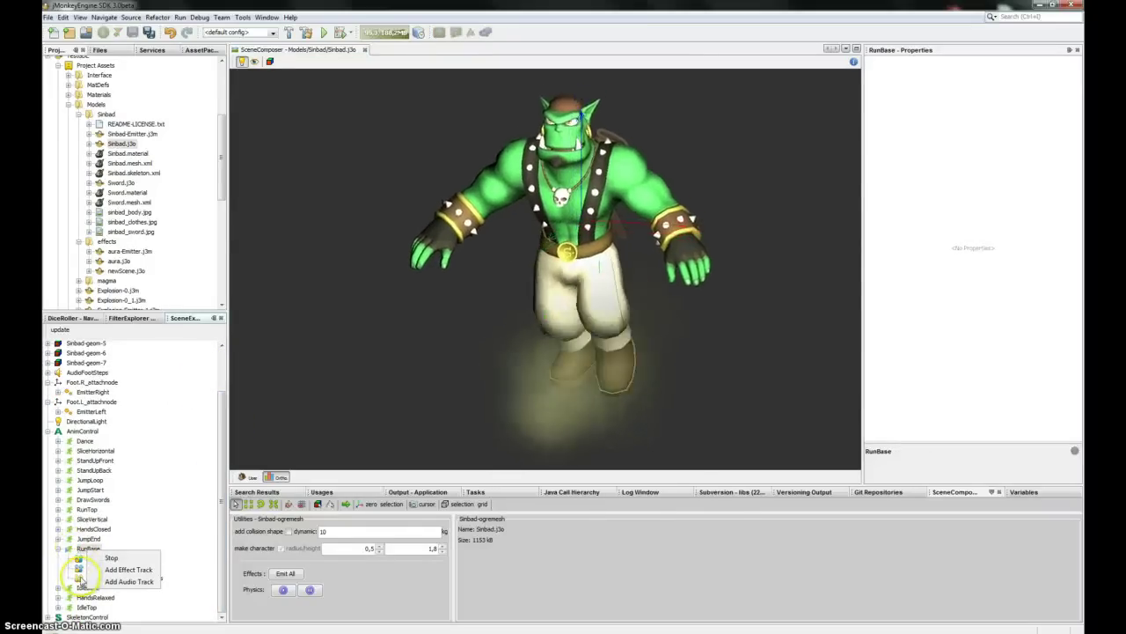
click(79, 549)
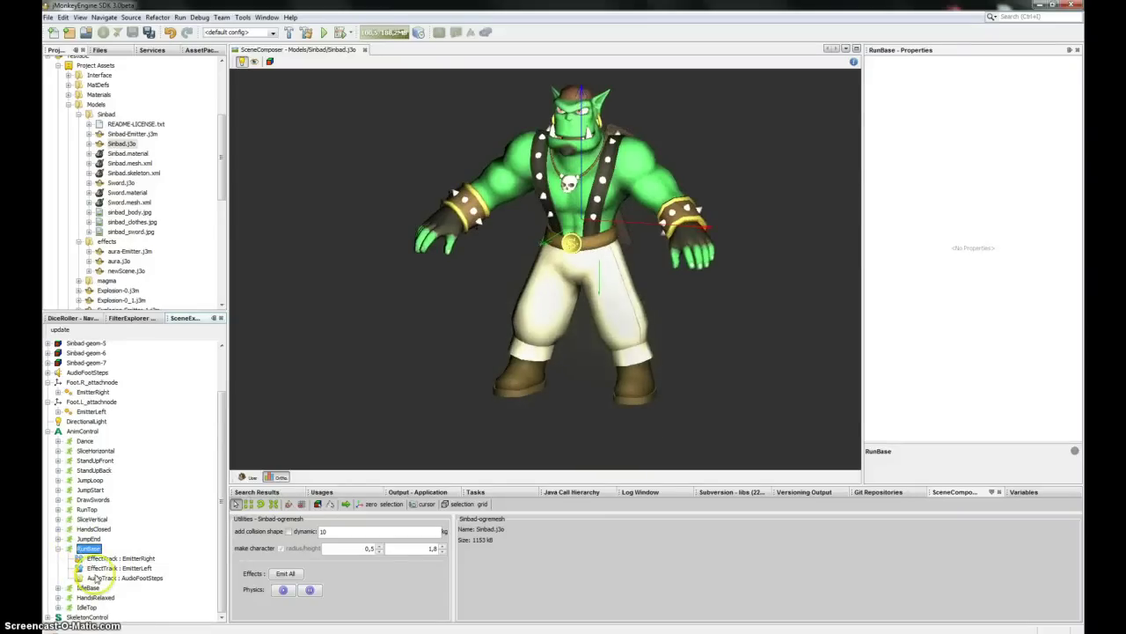
right_click(89, 552)
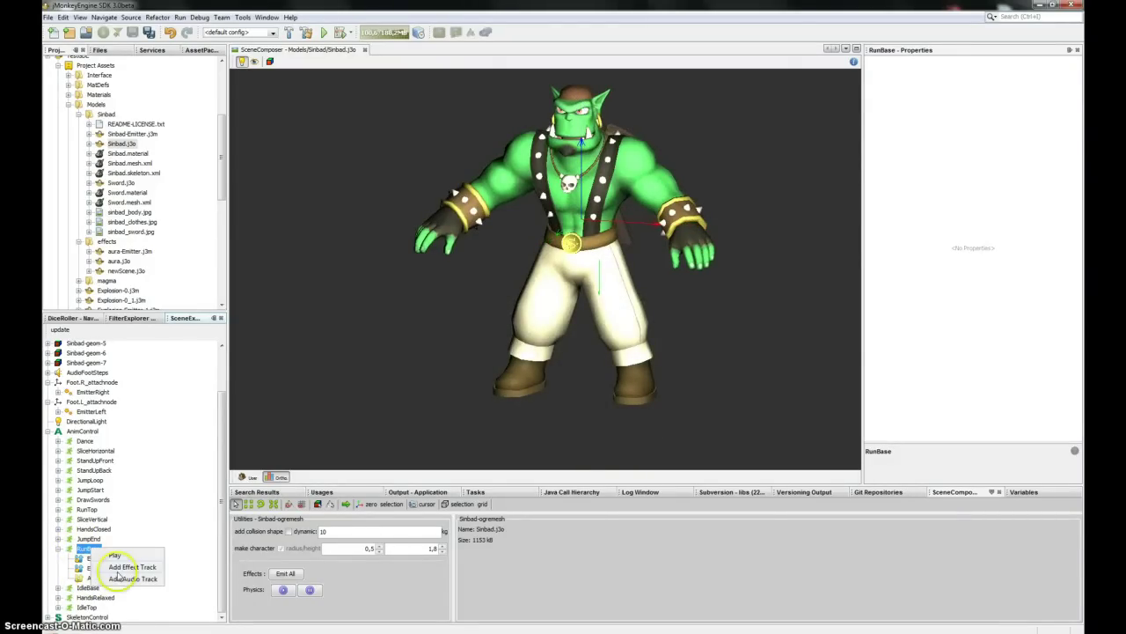
click(121, 578)
click(614, 297)
click(613, 298)
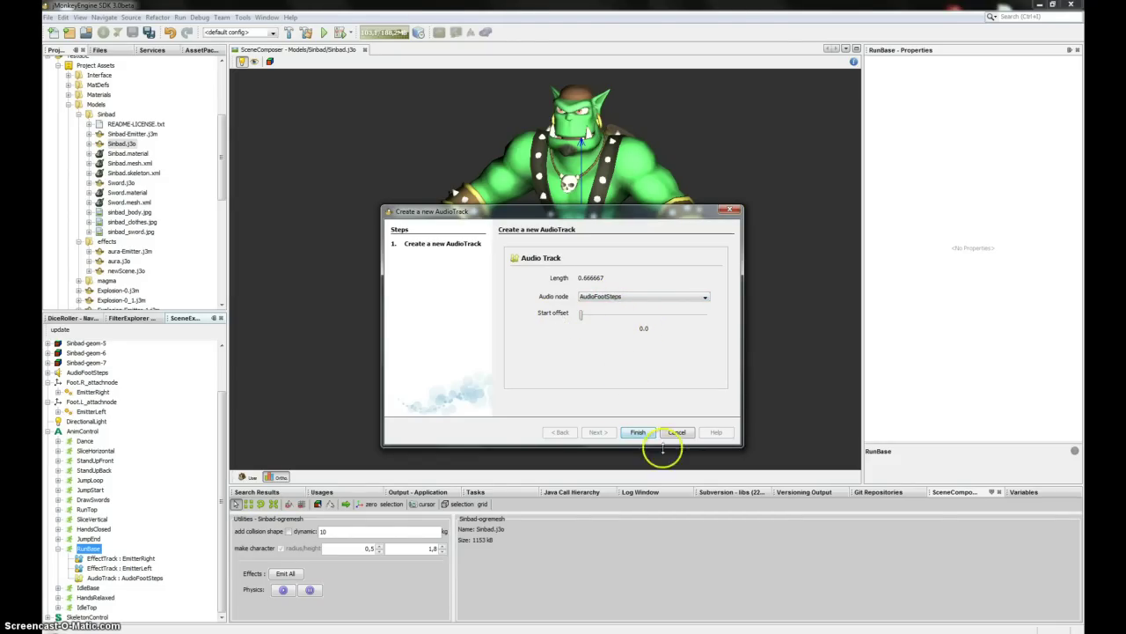
click(642, 433)
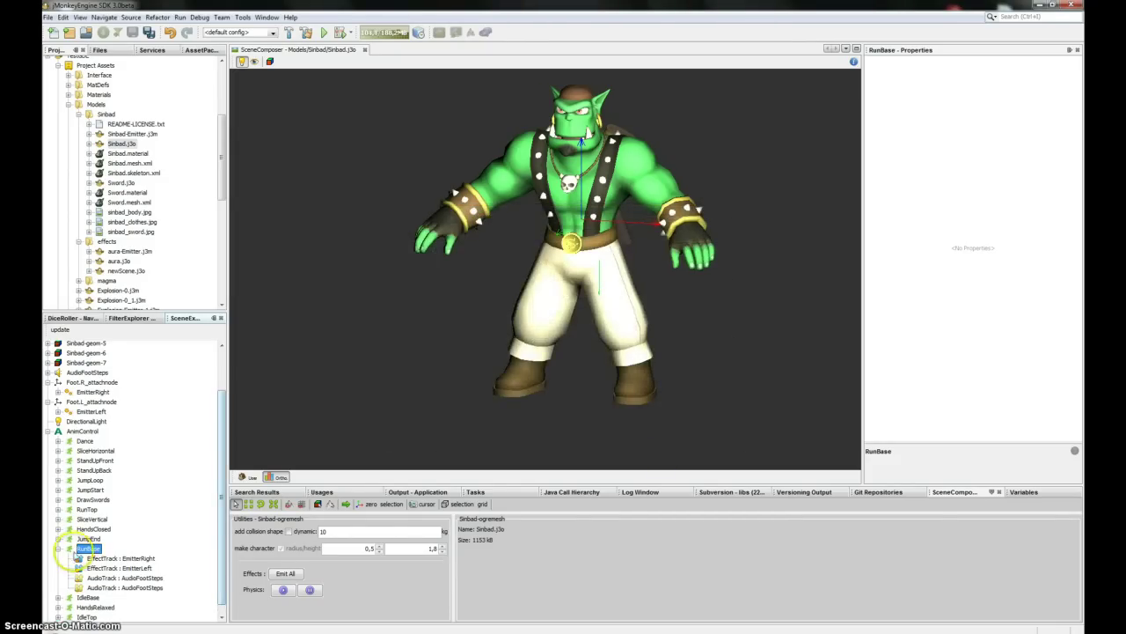
Play the RunBase animation and check the dust and footstep tracks together
double_click(81, 550)
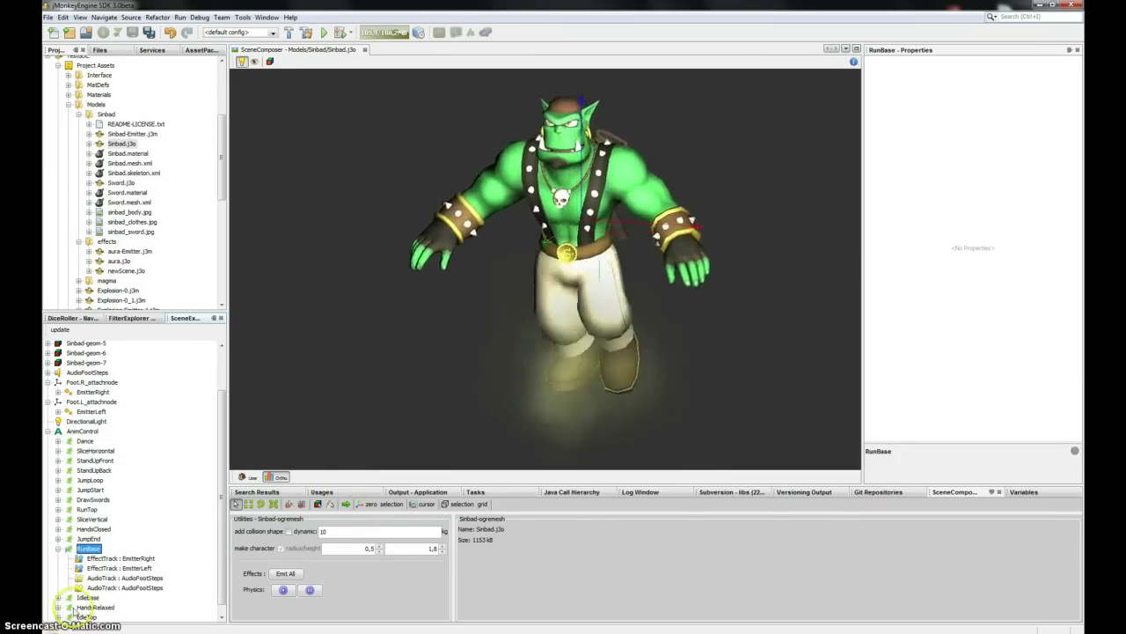
drag(597, 276, 510, 209)
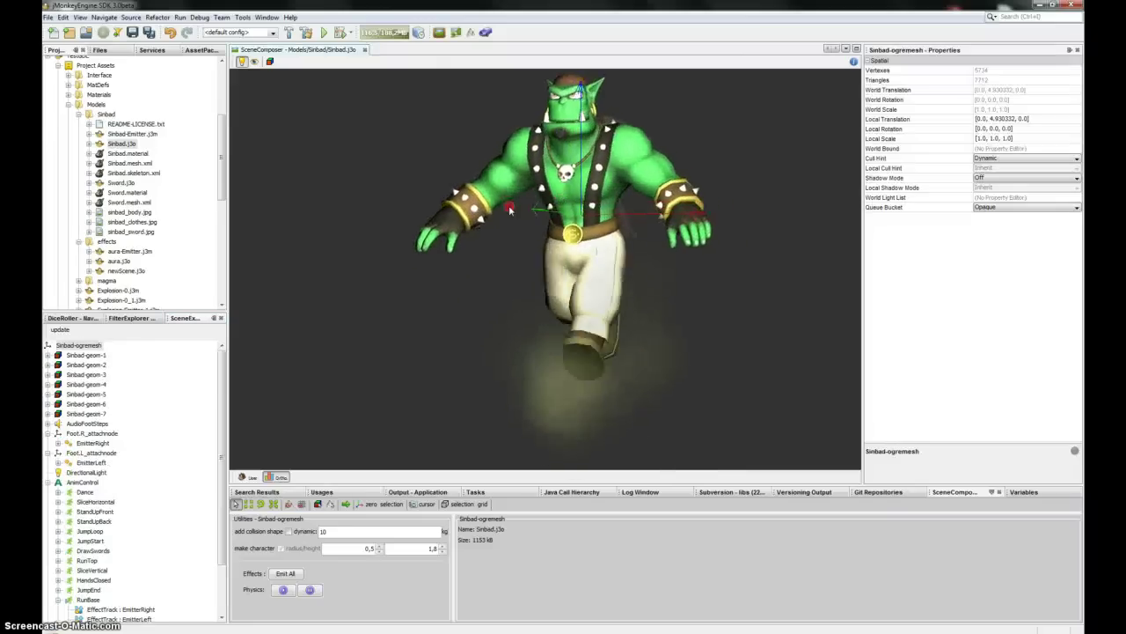
Stop the RunBase animation, look over its effect and audio tracks and save the Sinbad model
double_click(93, 602)
scroll(106, 535, down, 3)
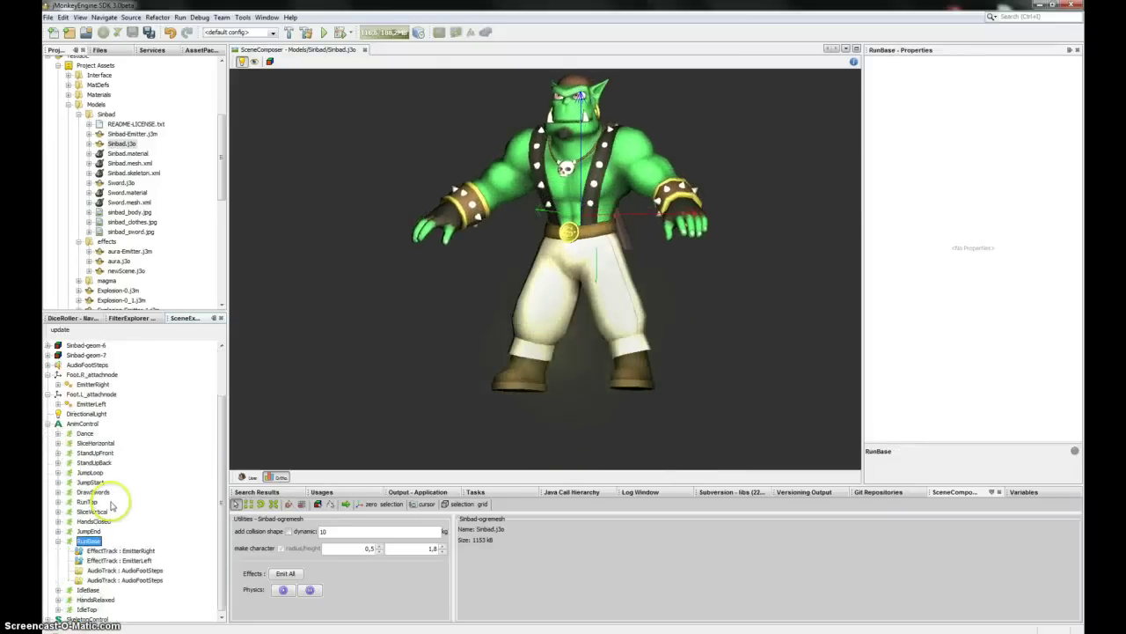
click(58, 540)
click(57, 577)
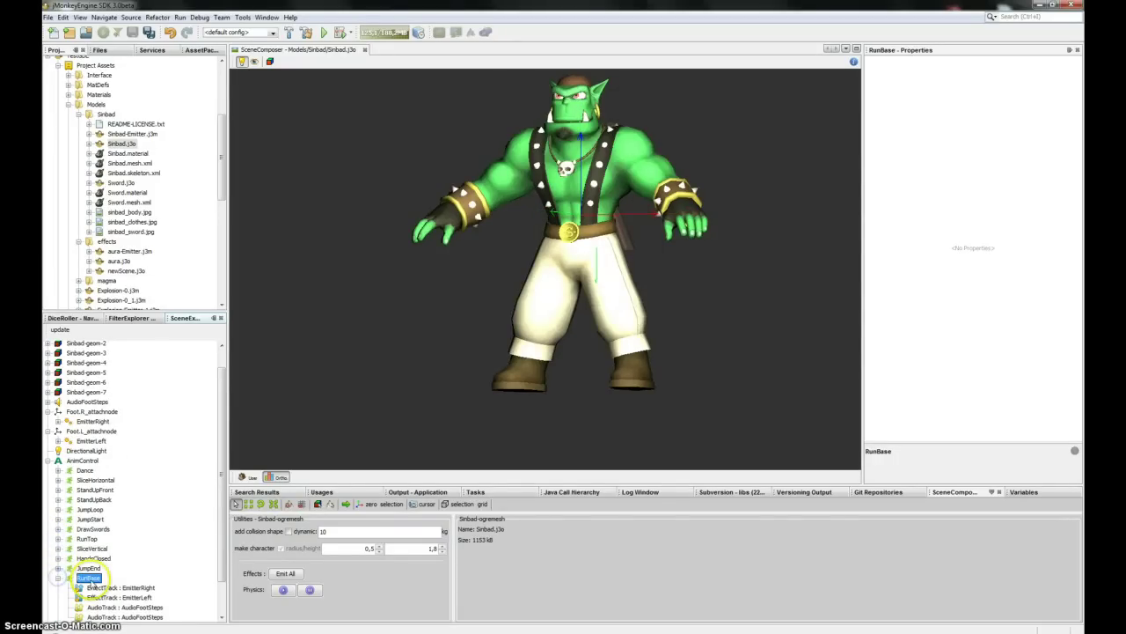
scroll(91, 582, down, 2)
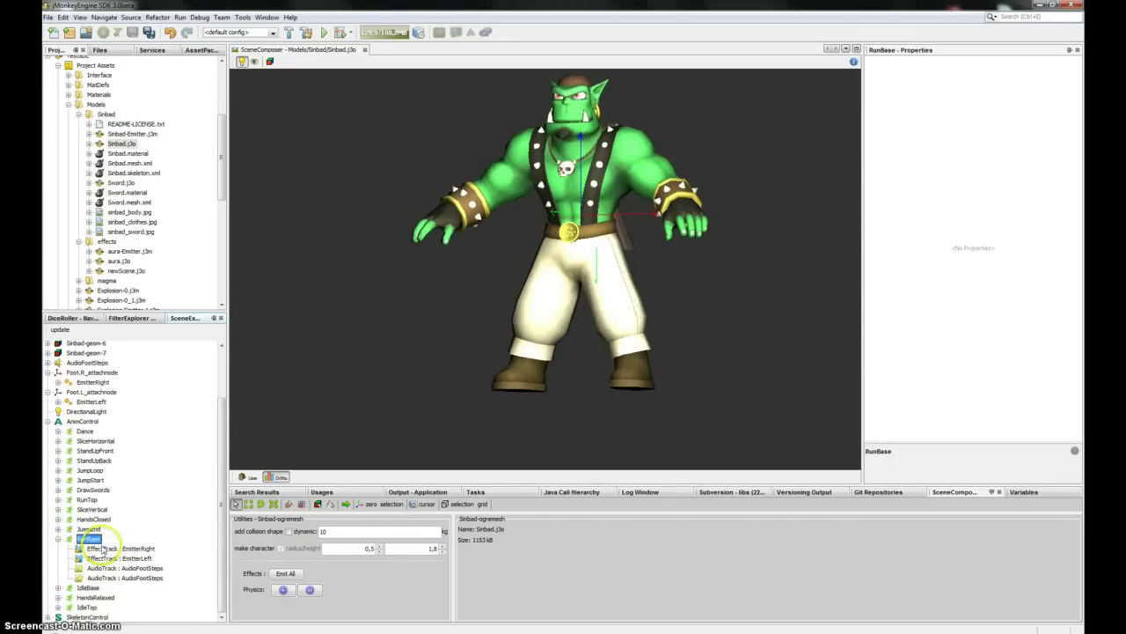
scroll(88, 539, up, 3)
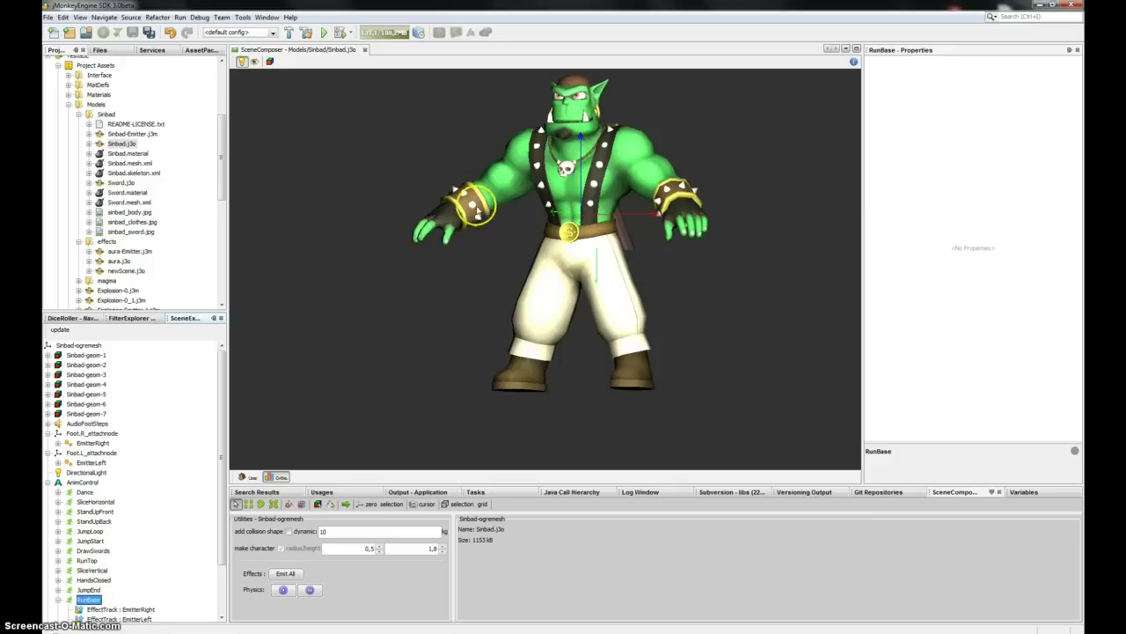
click(150, 32)
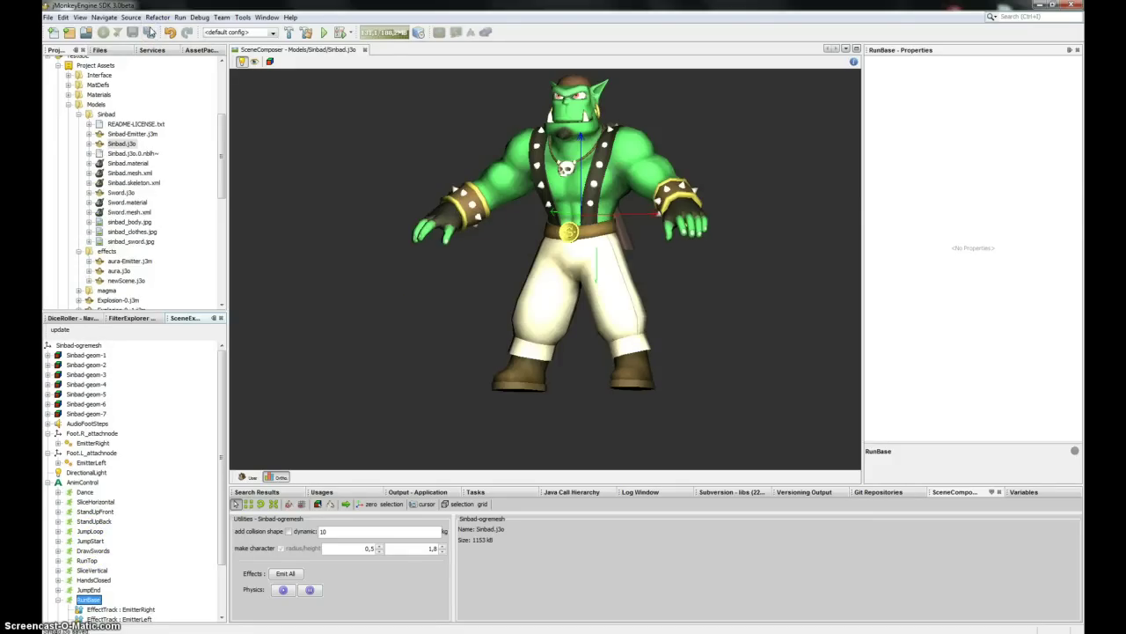
Close Sinbad.j3o, reopen it in the SceneComposer and expand RunBase under AnimControl to show its saved tracks
click(364, 50)
click(122, 143)
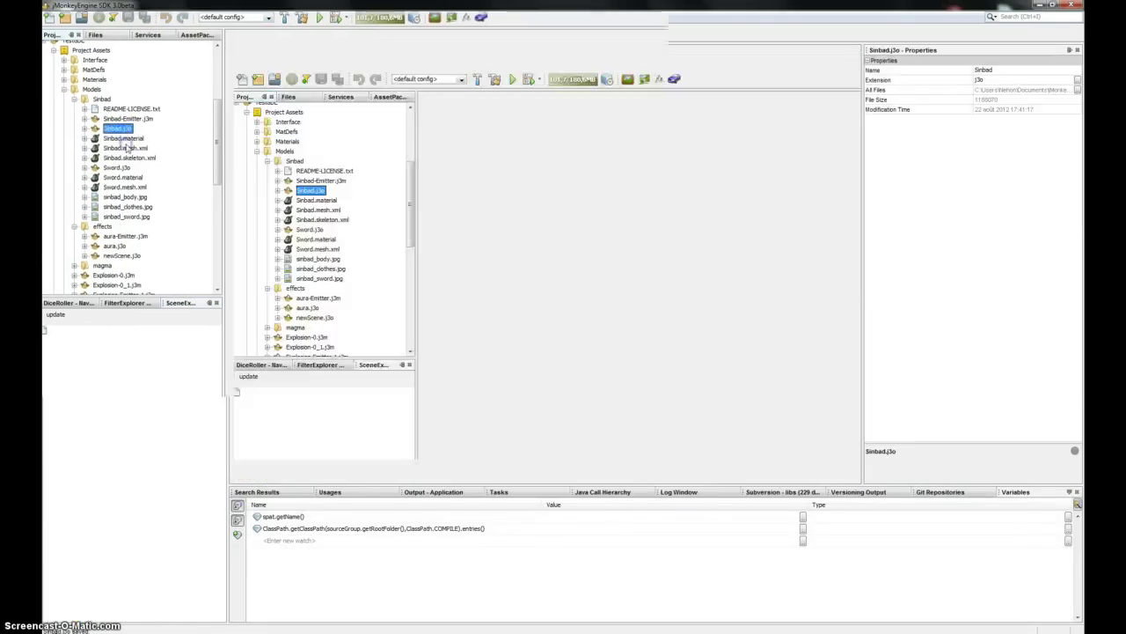
click(47, 463)
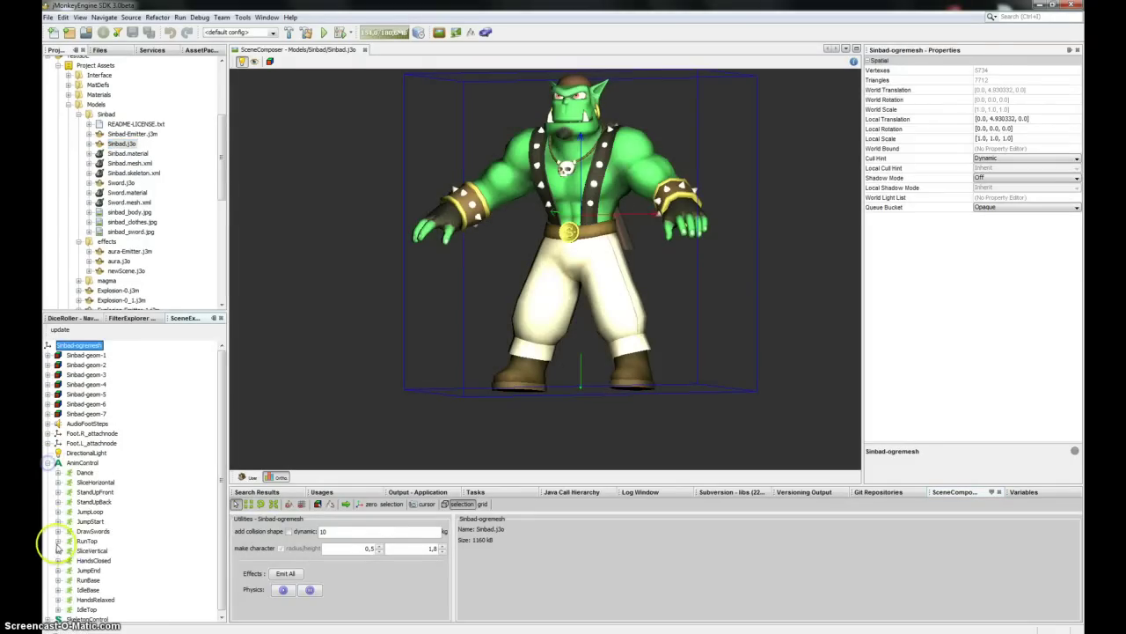
click(58, 580)
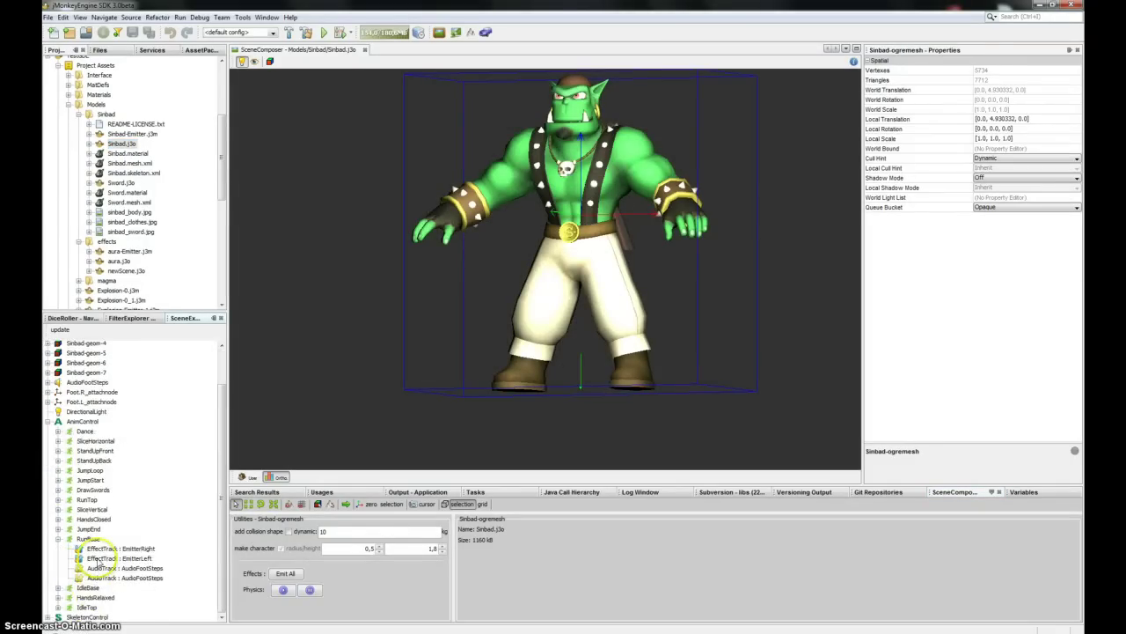
Play the RunBase animation on the reloaded model, check the foot dust and footstep sounds from another angle, and stop it
double_click(90, 539)
drag(678, 263, 700, 326)
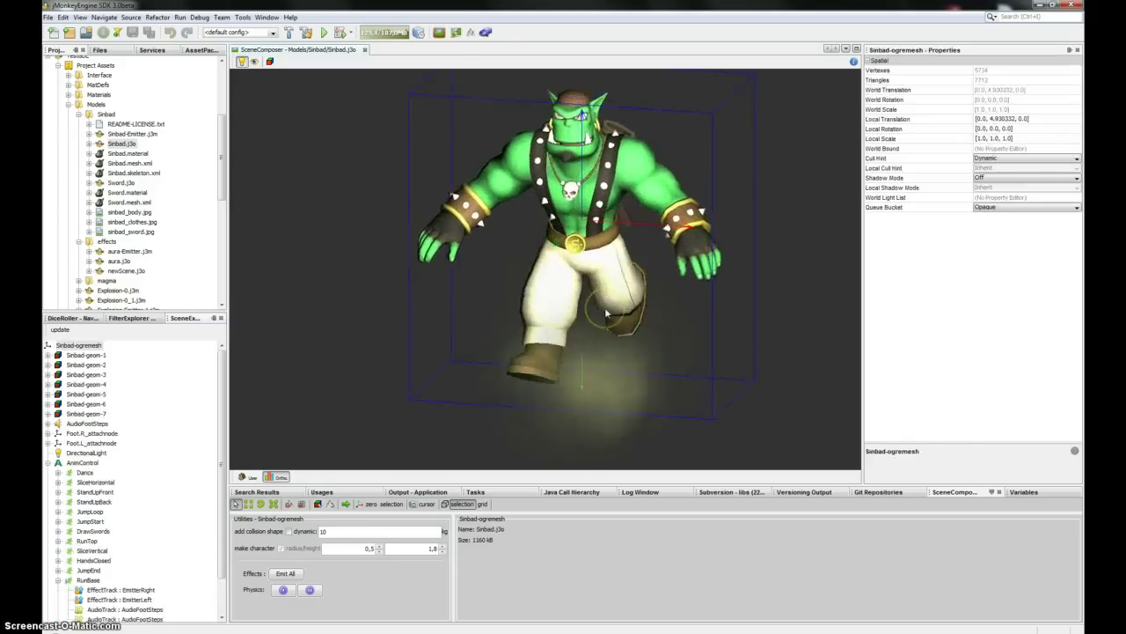
drag(481, 291, 410, 276)
click(88, 579)
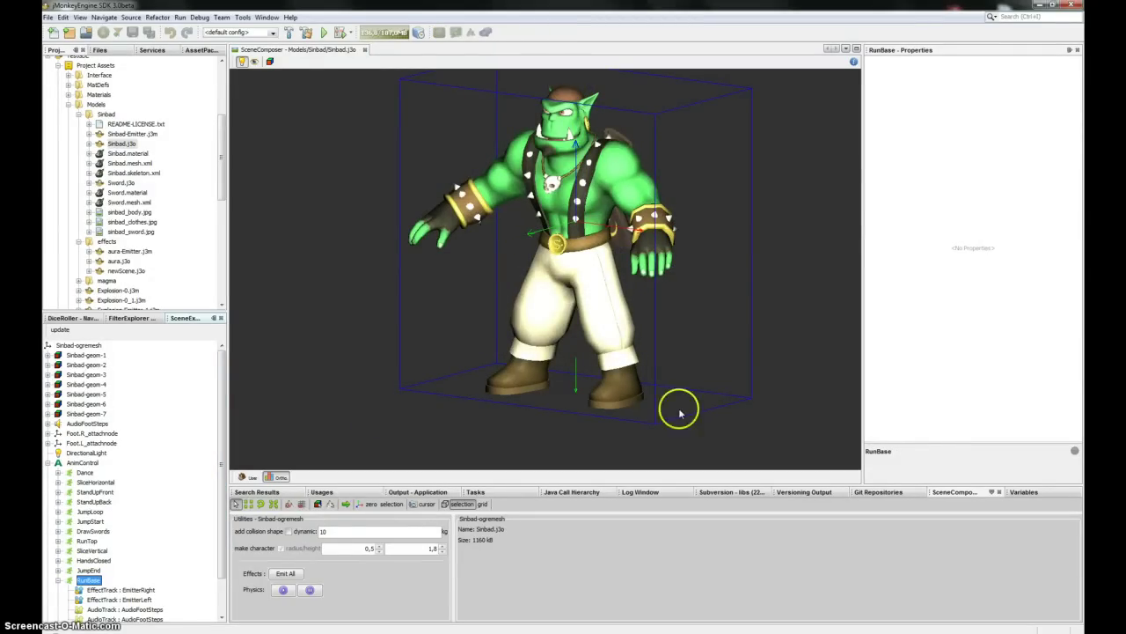
scroll(563, 304, up, 2)
drag(642, 291, 364, 270)
scroll(491, 299, down, 4)
drag(671, 285, 291, 312)
drag(400, 340, 814, 352)
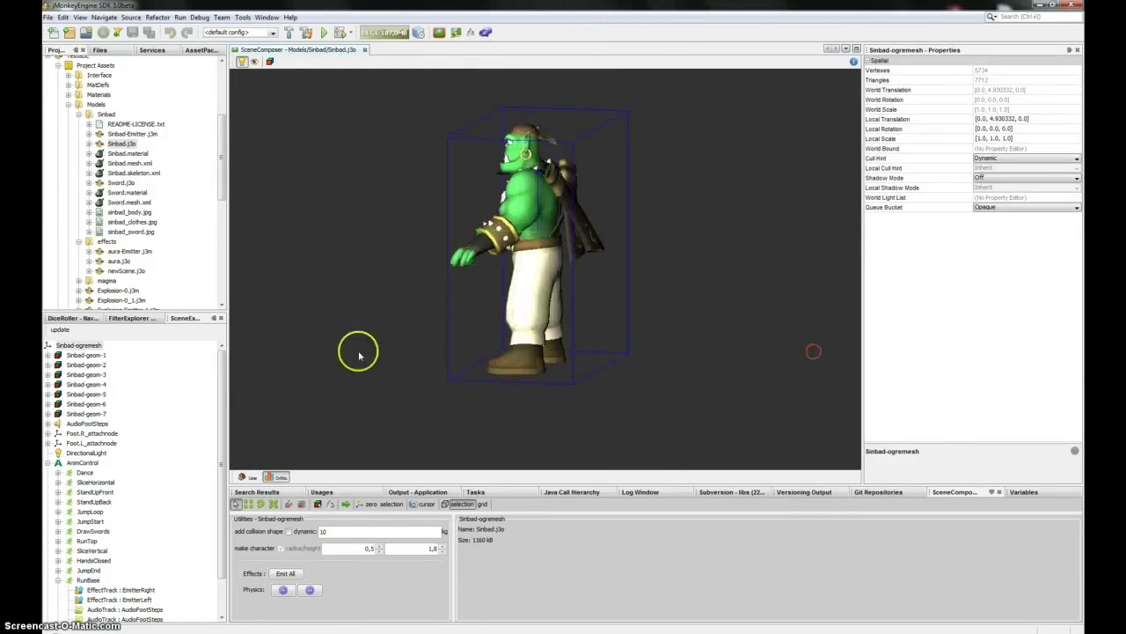
drag(272, 350, 491, 356)
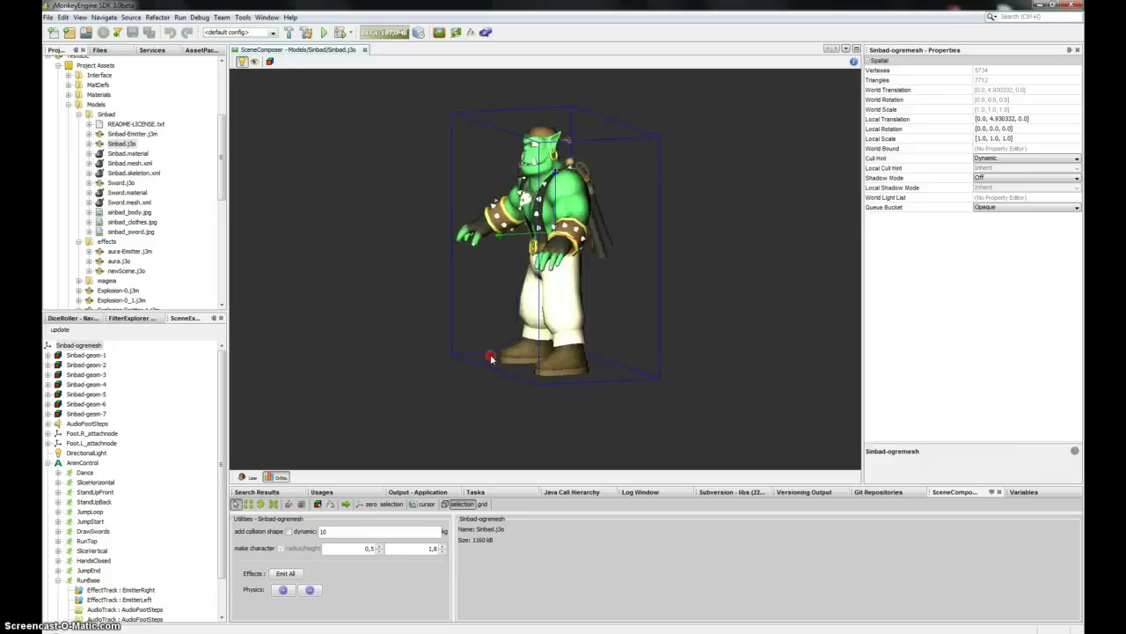
Examine the contents of the AnimControl and SkeletonControl nodes of Sinbad-ogremesh, leaving AnimControl collapsed and SkeletonControl expanded
click(48, 463)
click(85, 463)
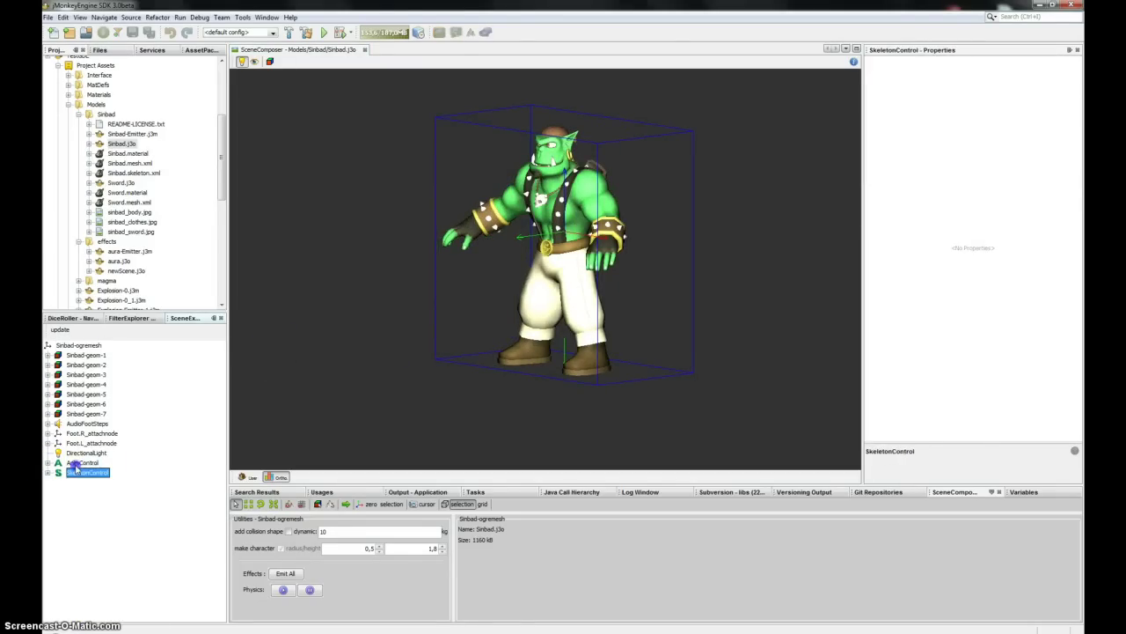
click(48, 463)
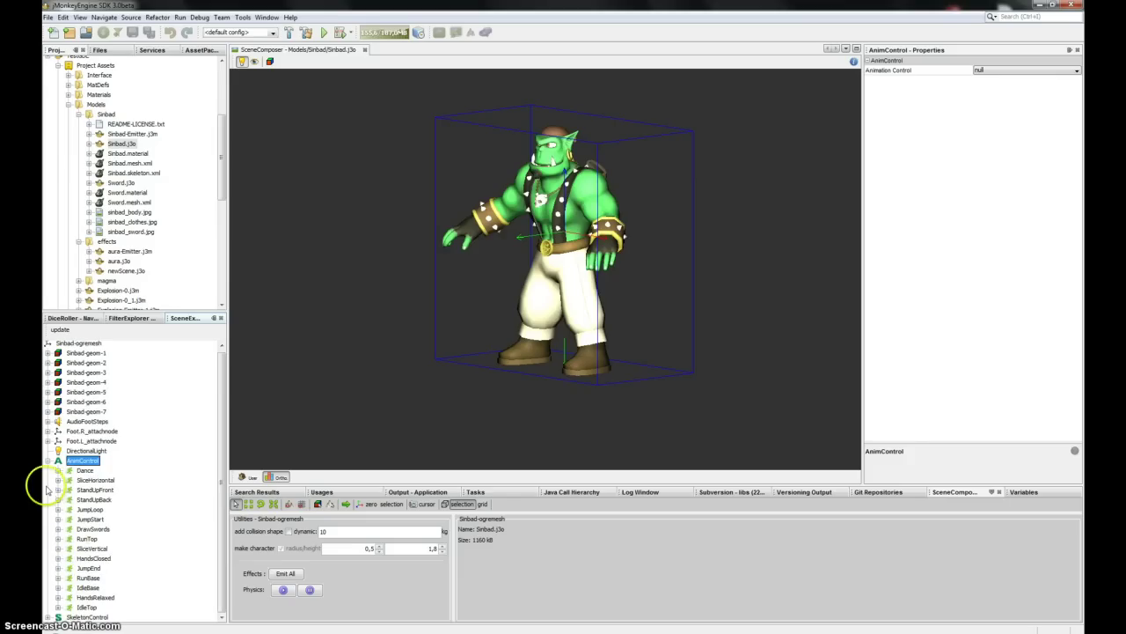
click(48, 463)
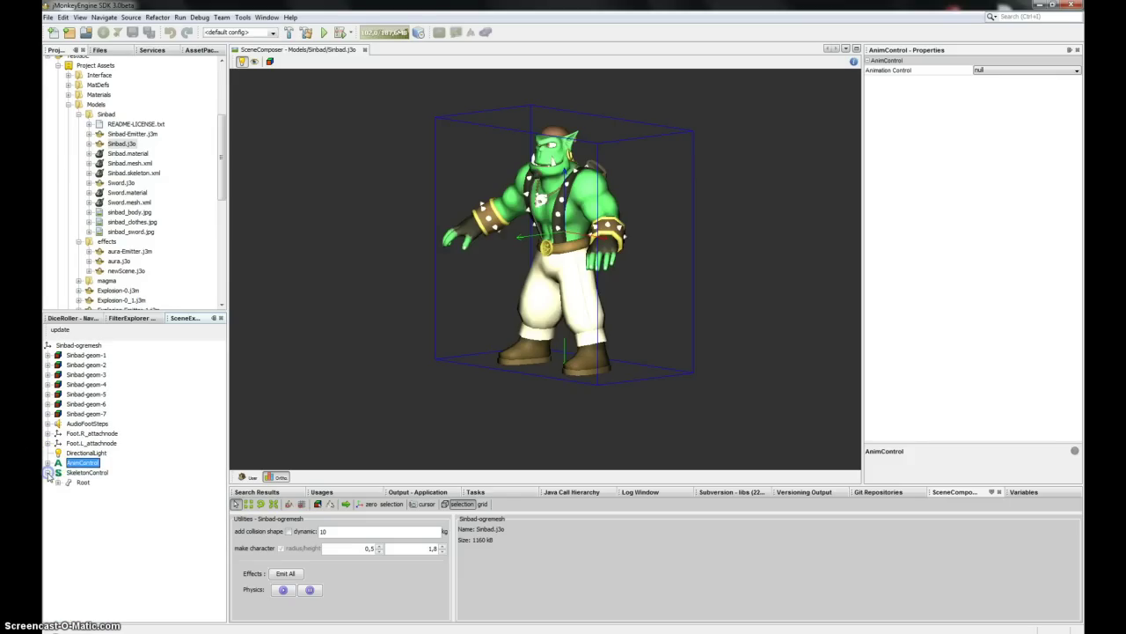
click(48, 463)
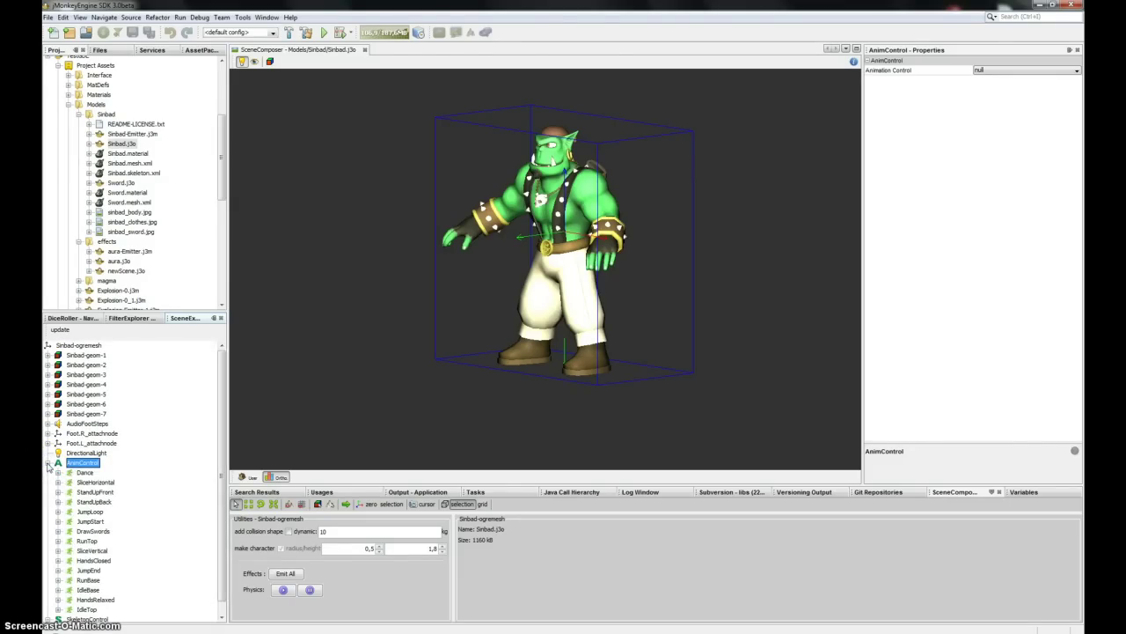
click(47, 462)
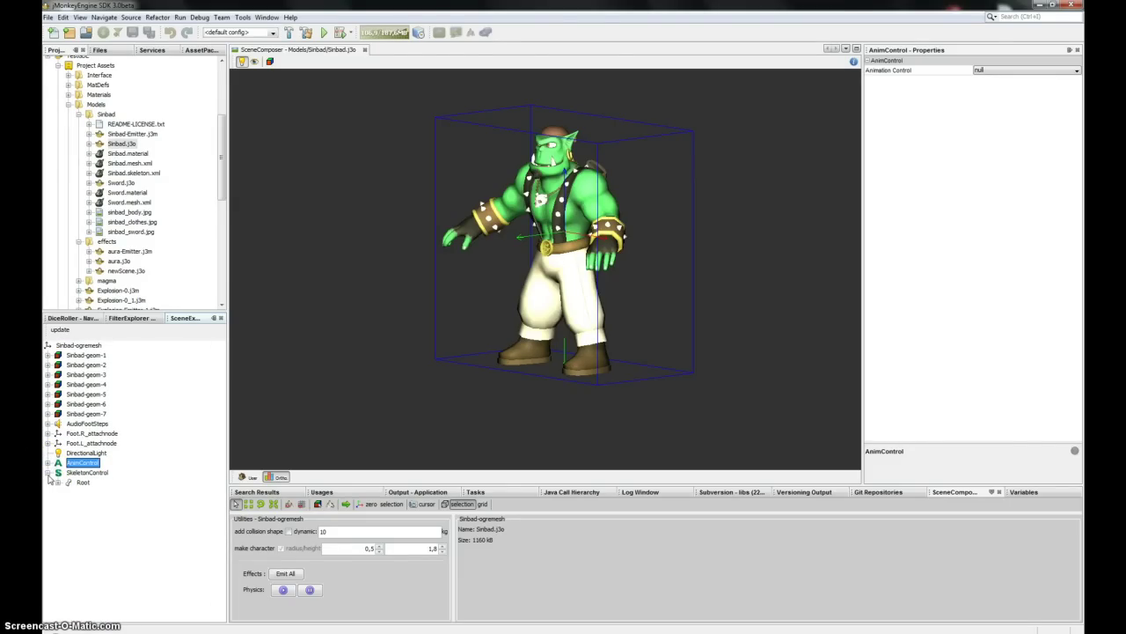